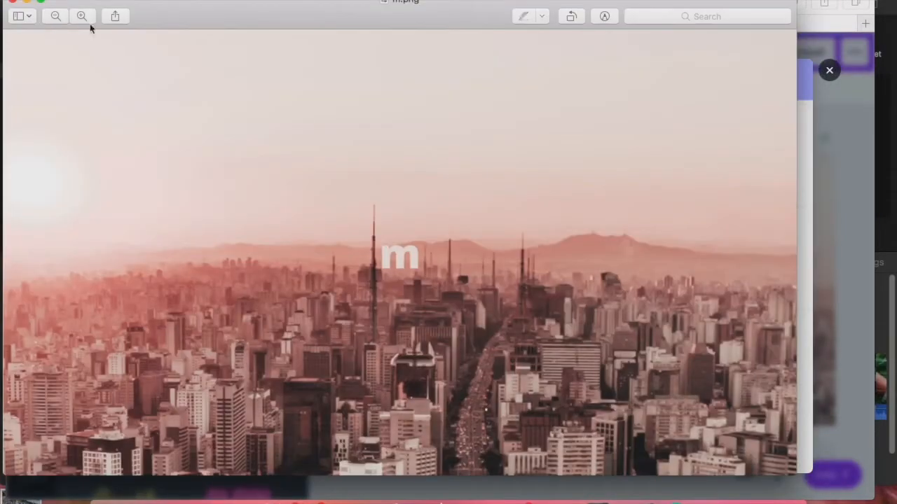
pyautogui.click(13, 2)
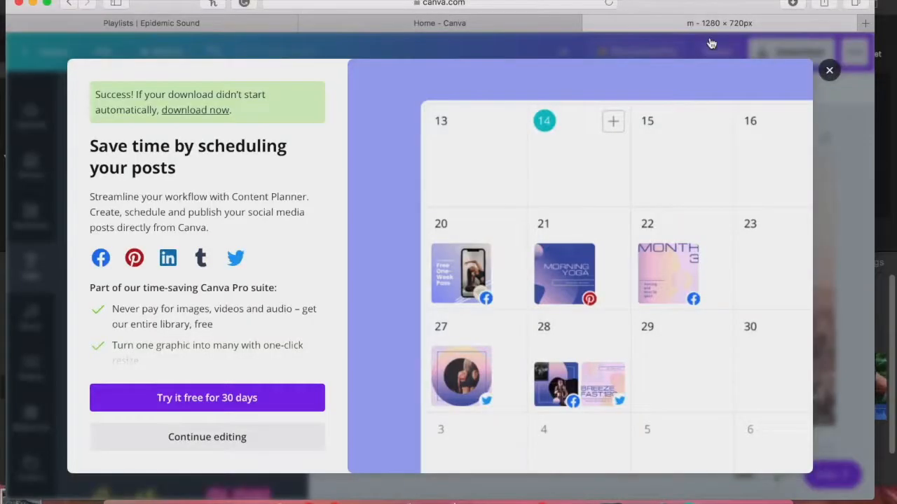
pyautogui.click(711, 44)
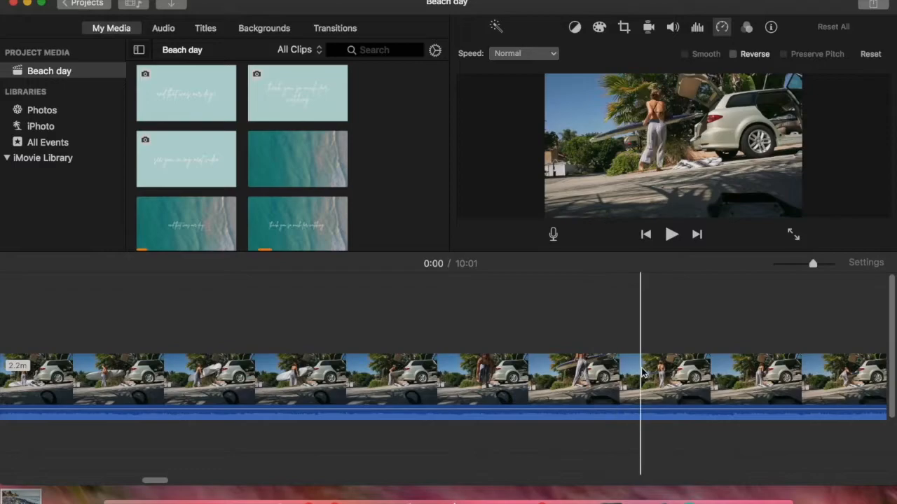
# Step: Split the car-interior clip at 2:16 and again shortly after to isolate a segment about 1.7 s long
pyautogui.click(298, 360)
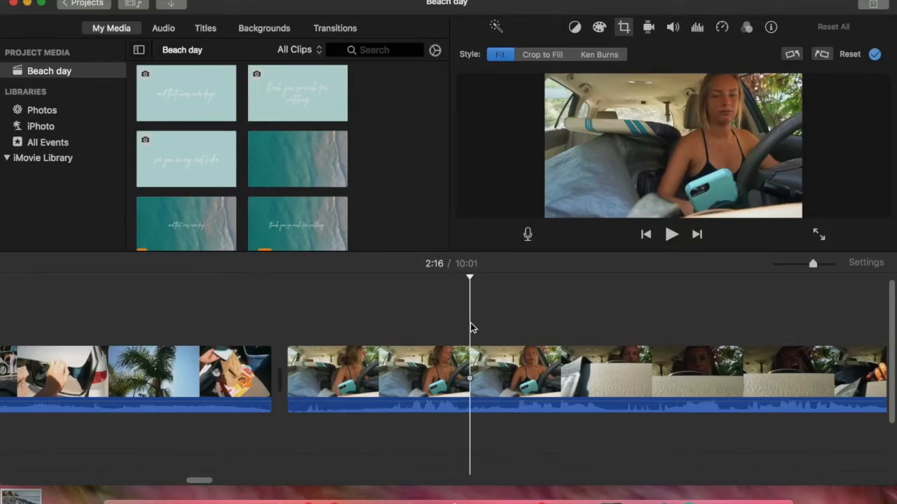
pyautogui.rightClick(475, 375)
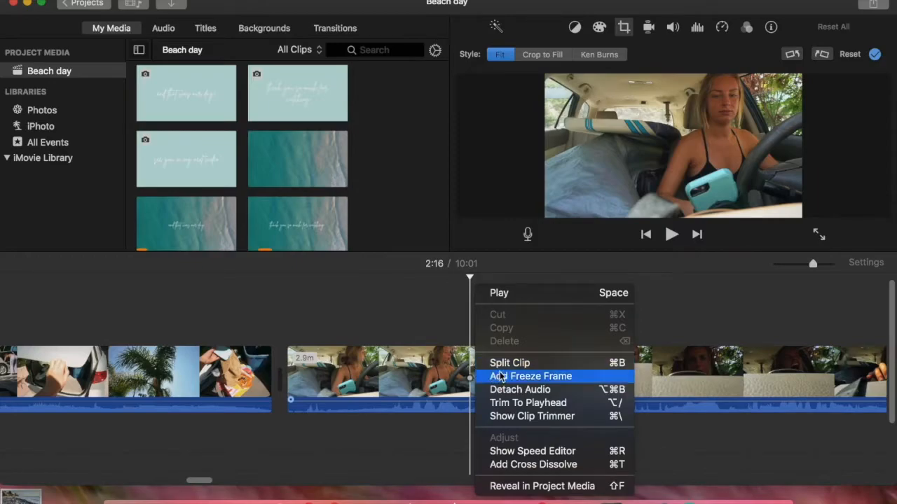
pyautogui.click(449, 327)
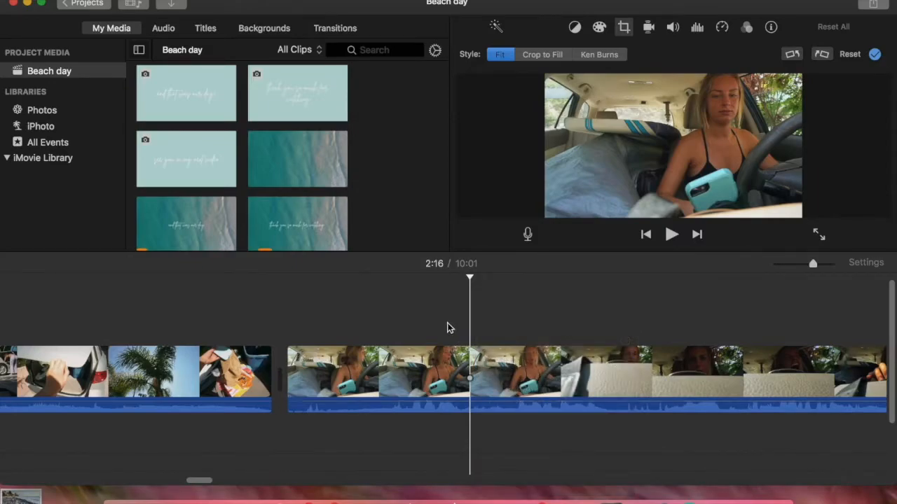
pyautogui.press('super+b')
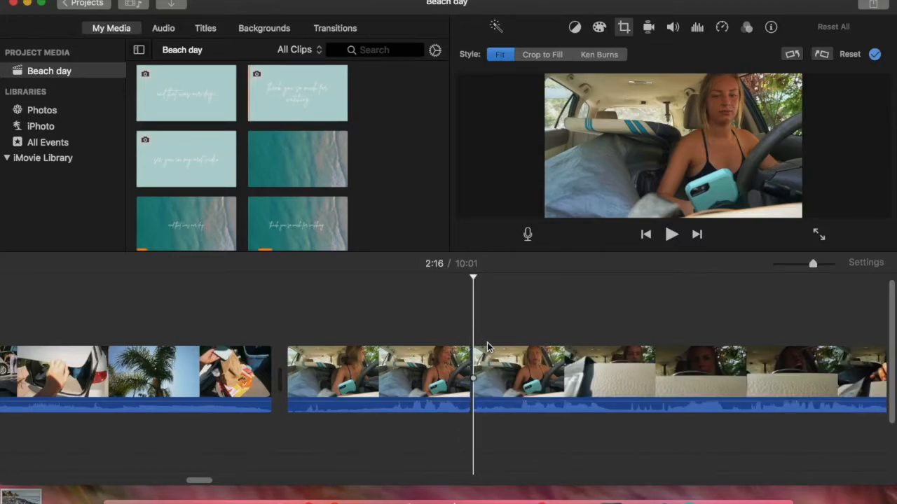
pyautogui.press('space')
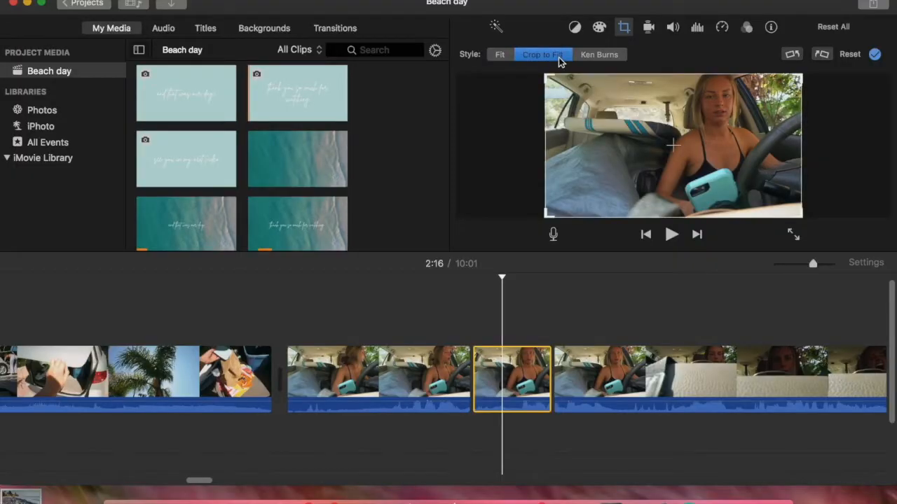
# Step: Crop the short car segment to fill with a tighter frame around the driver and preview it
pyautogui.moveTo(548, 220); pyautogui.dragTo(630, 168)
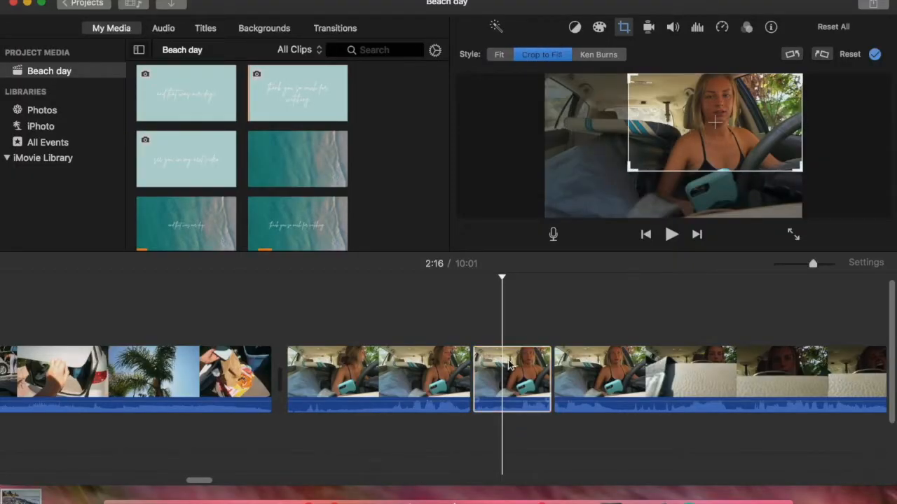
pyautogui.click(510, 364)
pyautogui.press('space')
pyautogui.press('space')
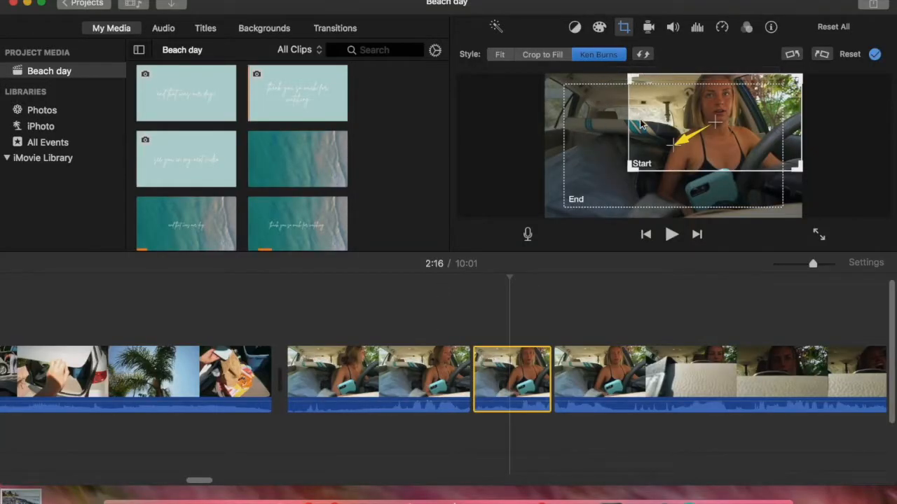
# Step: Expand the short segment's crop frame back to the full picture and apply the Ken Burns style
pyautogui.click(564, 56)
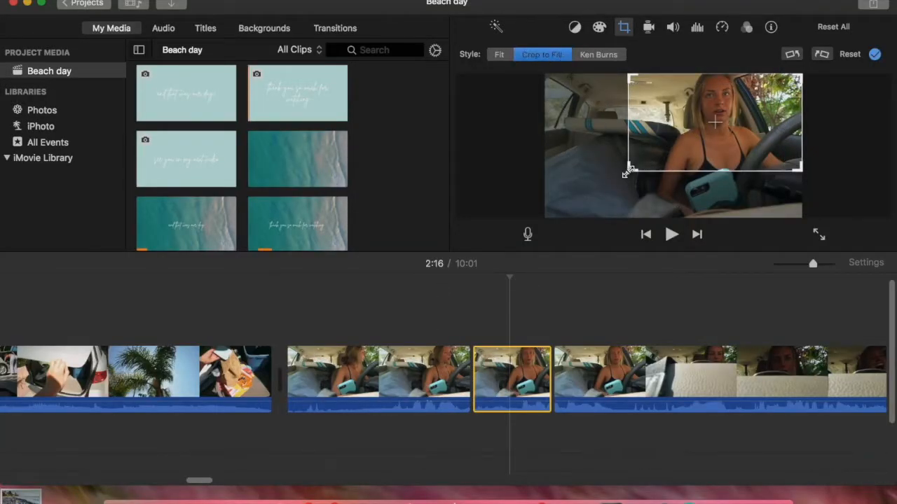
pyautogui.moveTo(627, 172); pyautogui.dragTo(557, 230)
pyautogui.click(607, 58)
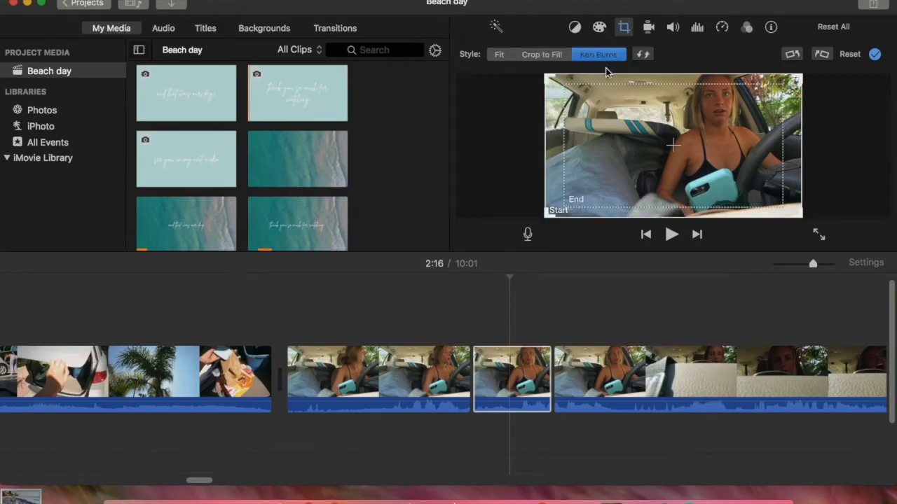
# Step: Check the start and end frames of the segment's Ken Burns effect and play the segment back
pyautogui.click(483, 300)
pyautogui.doubleClick(514, 376)
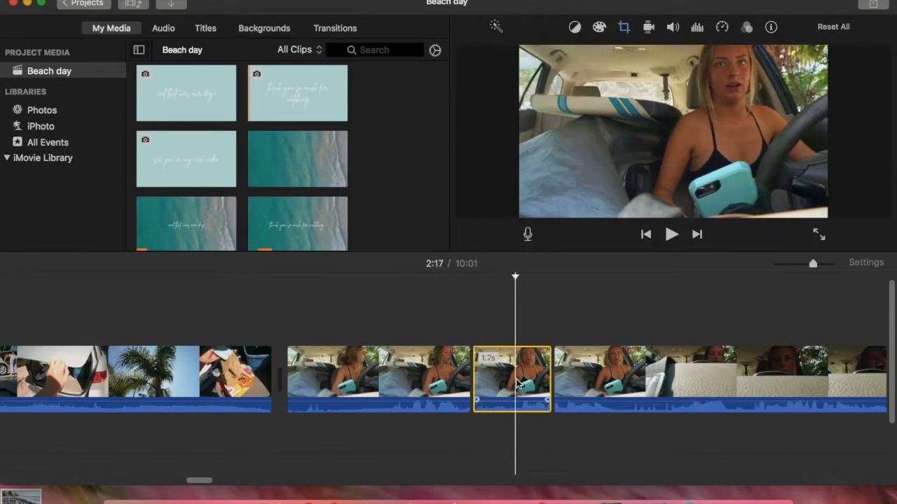
pyautogui.click(629, 28)
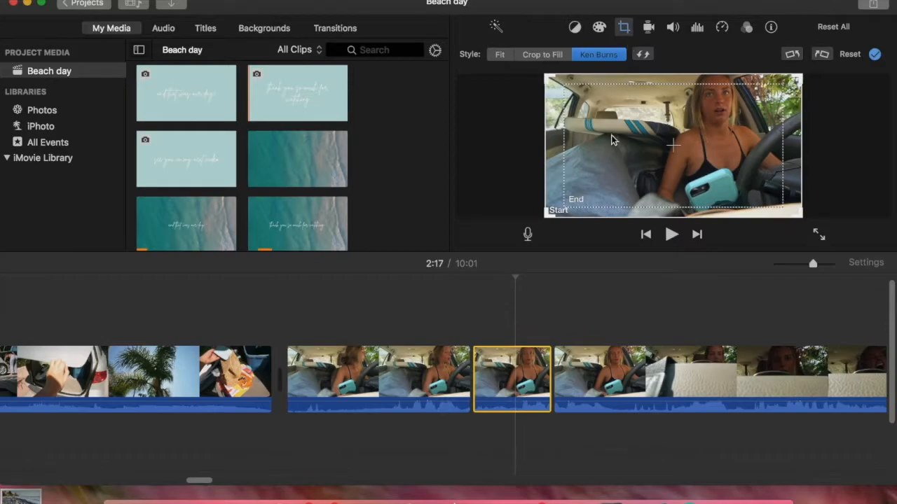
pyautogui.click(456, 321)
pyautogui.press('space')
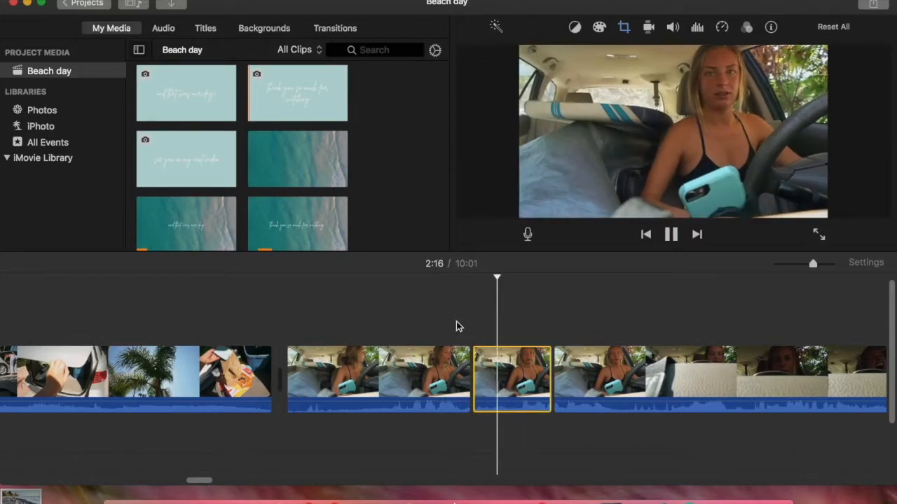
pyautogui.press('space')
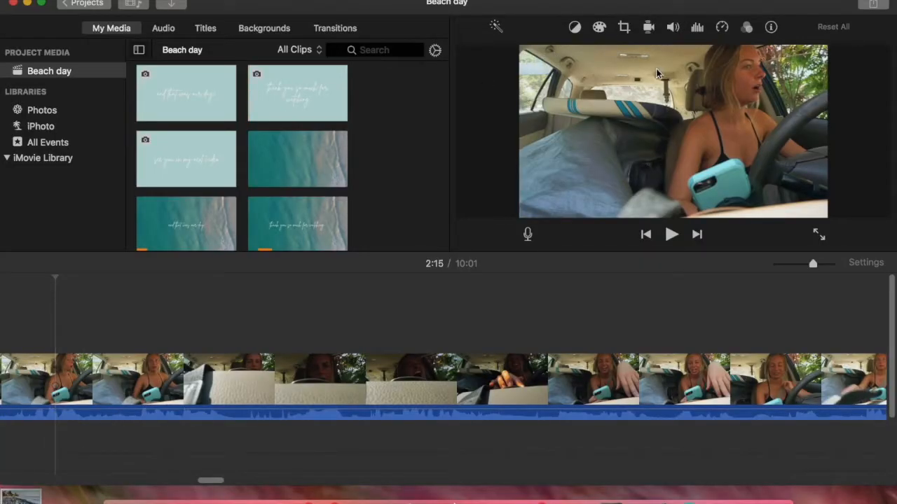
# Step: Open the stabilization settings for the car-interior clip
pyautogui.click(650, 27)
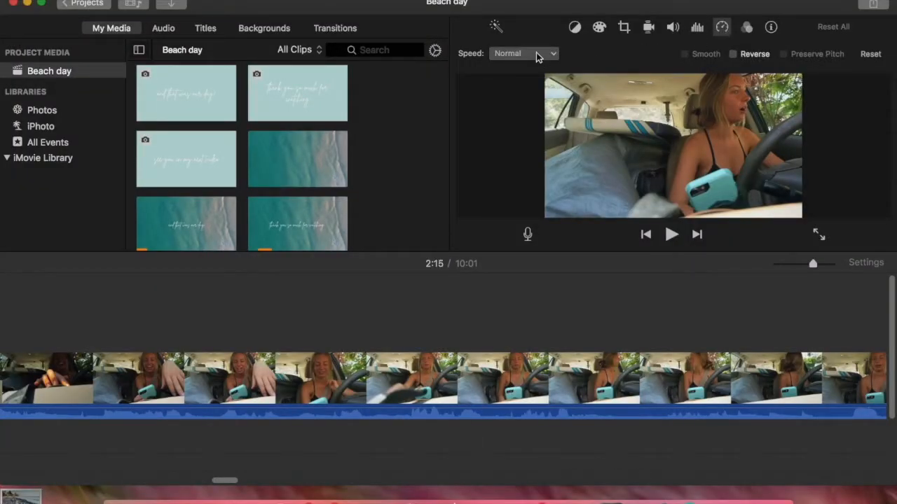
pyautogui.click(537, 55)
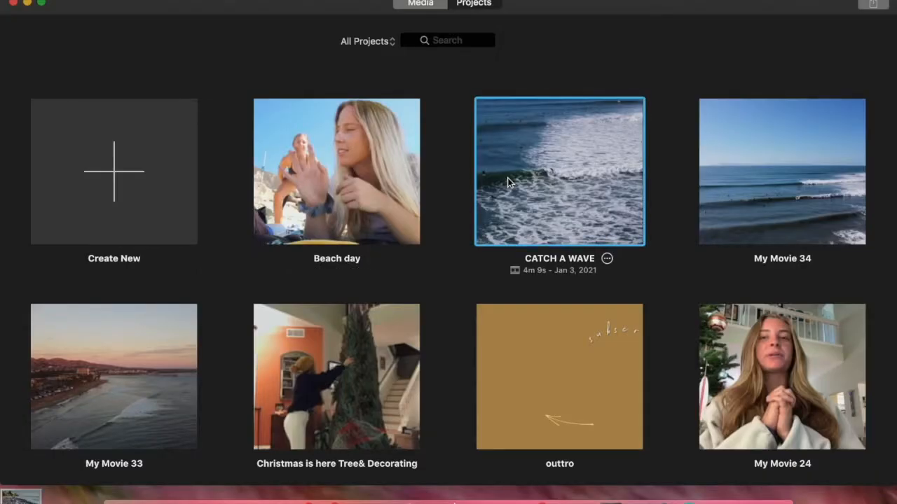
# Step: Open the CATCH A WAVE project and play it from about 0:24 with the system volume raised
pyautogui.doubleClick(508, 182)
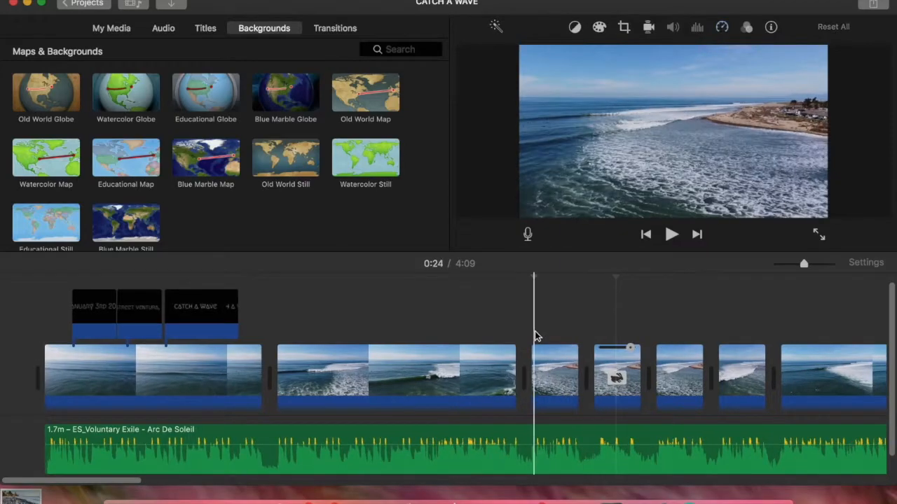
pyautogui.press('XF86AudioRaiseVolume')
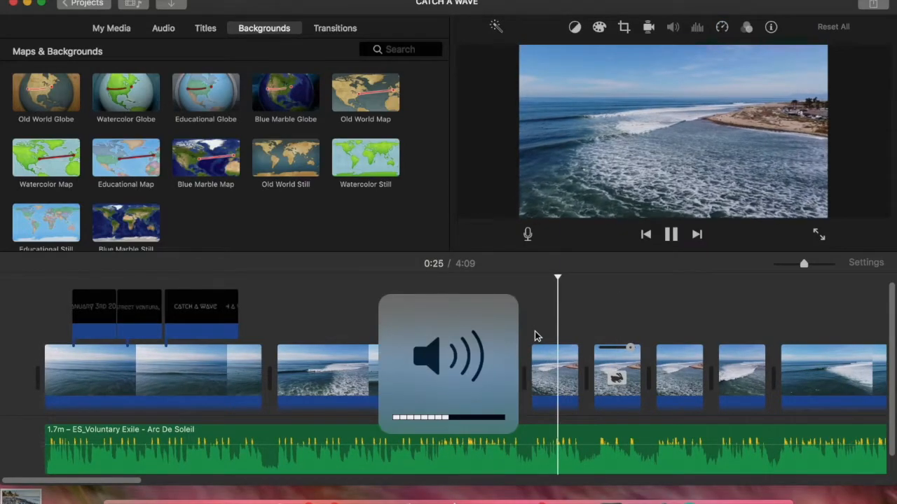
pyautogui.press('space')
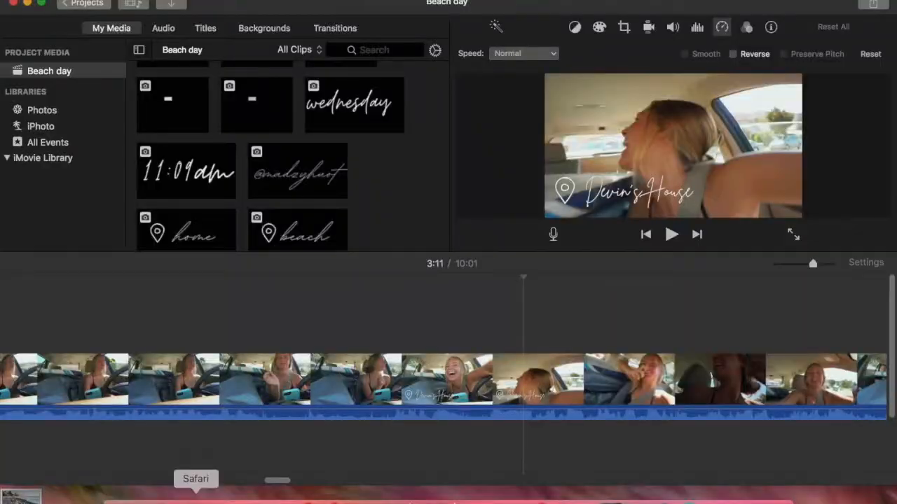
# Step: Switch to Safari and open the Canva home page
pyautogui.click(196, 498)
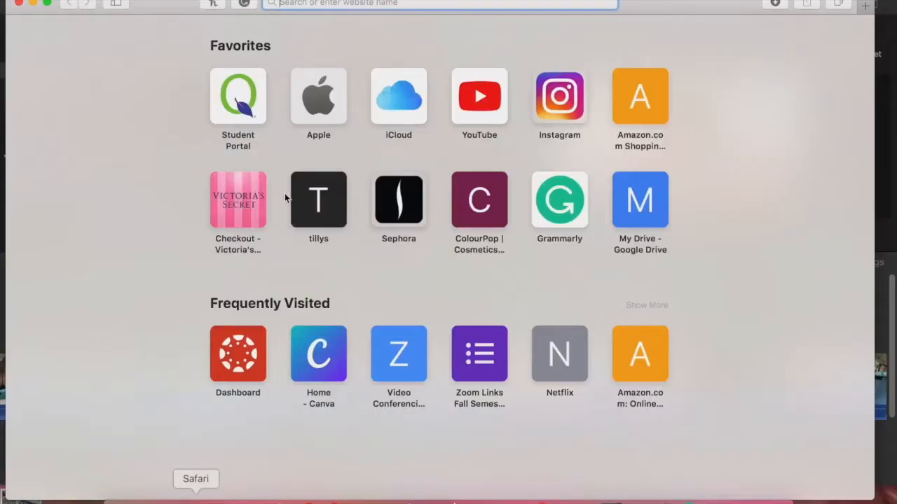
pyautogui.write('ca')
pyautogui.press('Return')
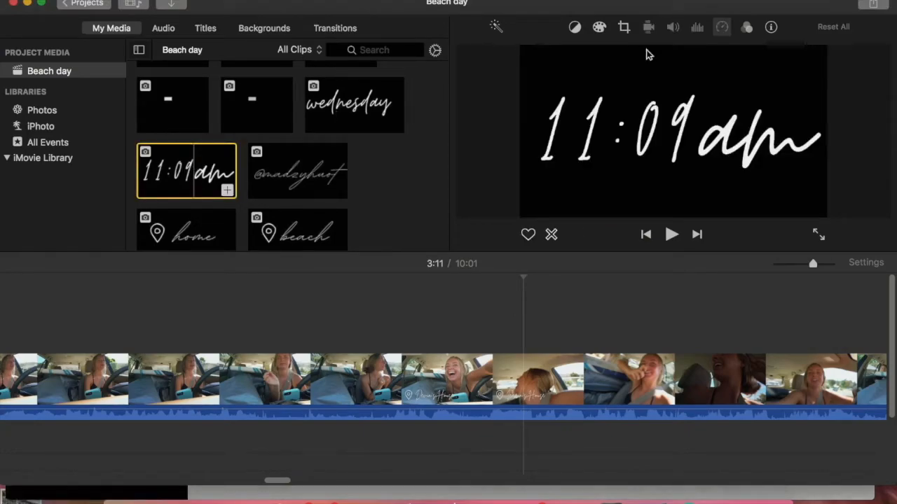
pyautogui.click(196, 497)
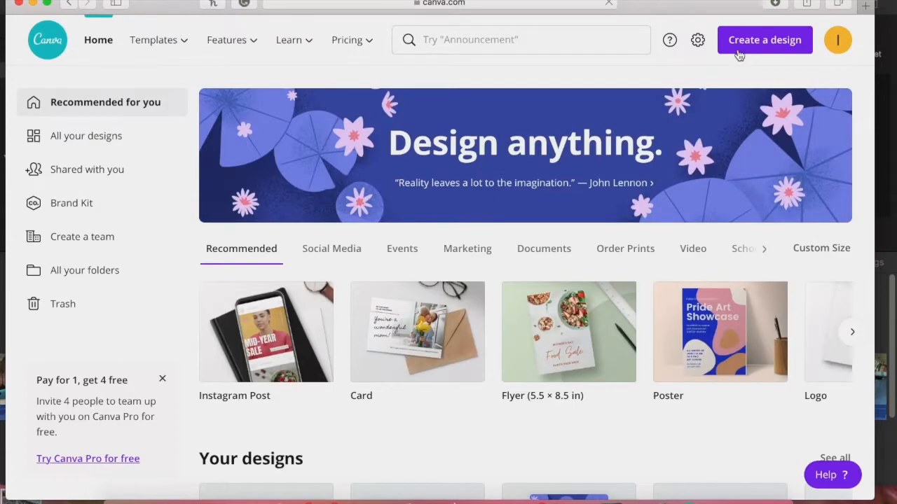
# Step: Create a new custom-size Canva design of 1280 x 720 px
pyautogui.click(738, 51)
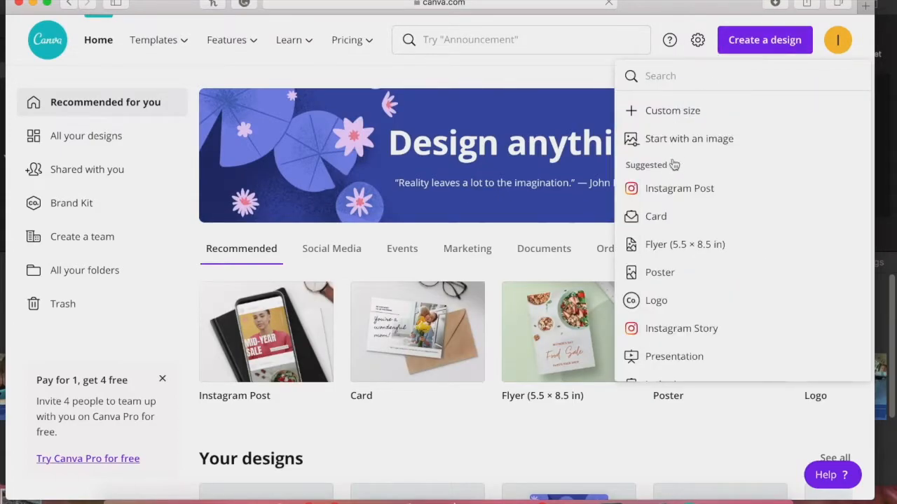
pyautogui.click(680, 119)
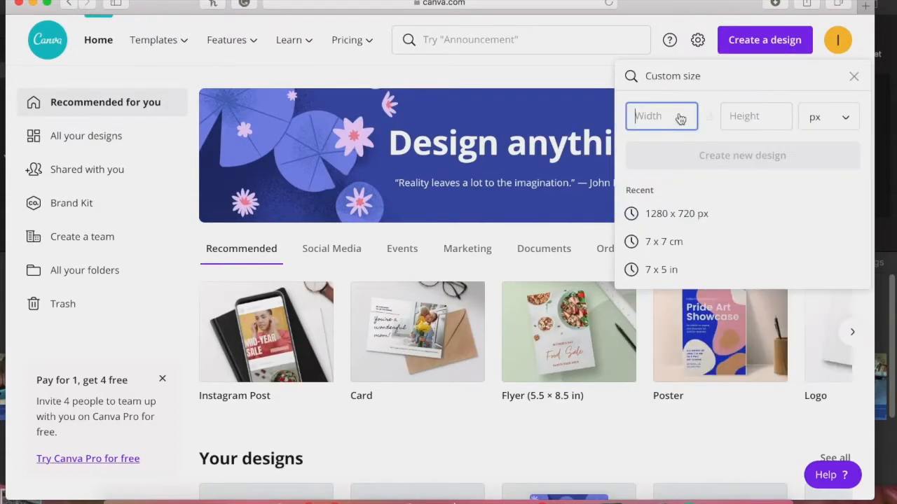
pyautogui.click(660, 214)
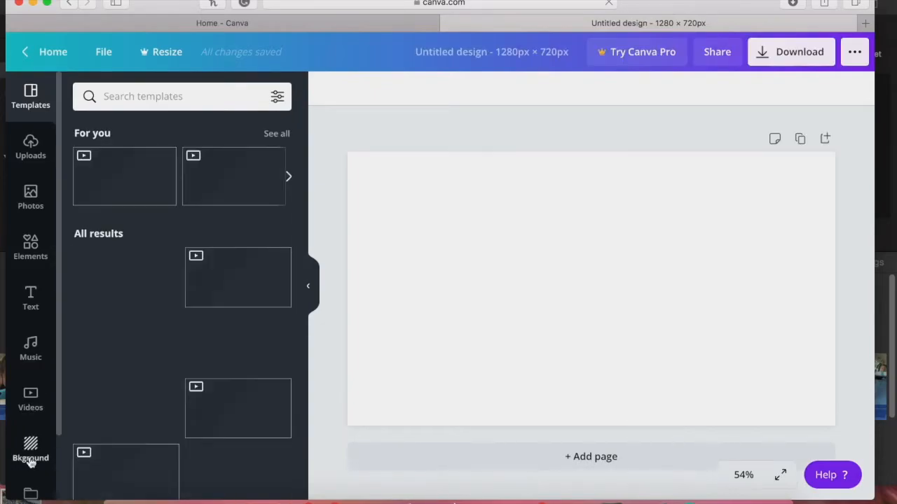
# Step: Give the page a black background and add a heading reading "11:09am"
pyautogui.click(29, 457)
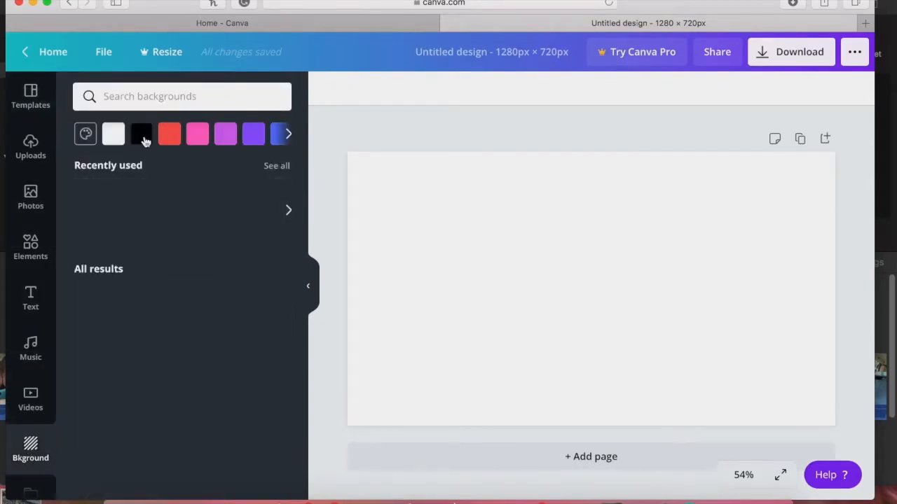
pyautogui.click(143, 138)
pyautogui.click(31, 298)
pyautogui.click(200, 167)
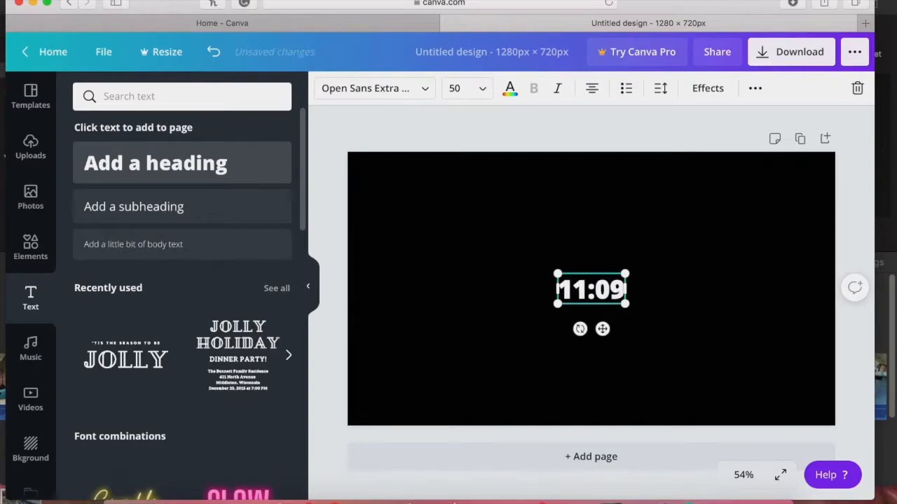
pyautogui.write('am')
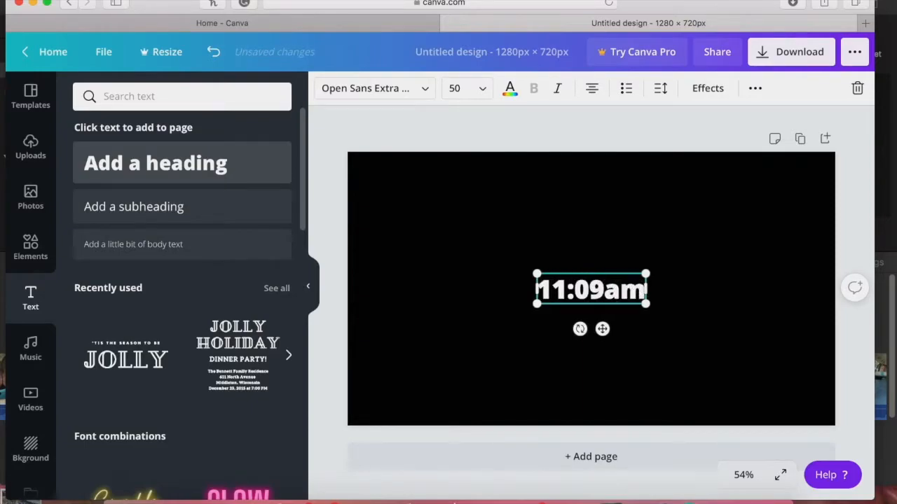
# Step: Set the "11:09am" heading in the Moontime font, enlarge it to size 441 and center it on the page
pyautogui.click(379, 100)
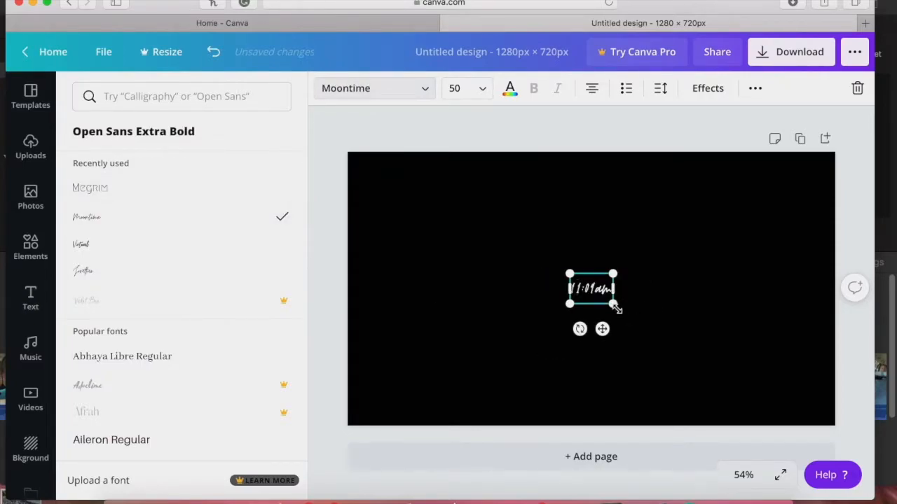
pyautogui.moveTo(613, 304); pyautogui.dragTo(812, 445)
pyautogui.moveTo(649, 178); pyautogui.dragTo(626, 157)
# Step: Download the "11:09am" design as a PNG file
pyautogui.click(790, 52)
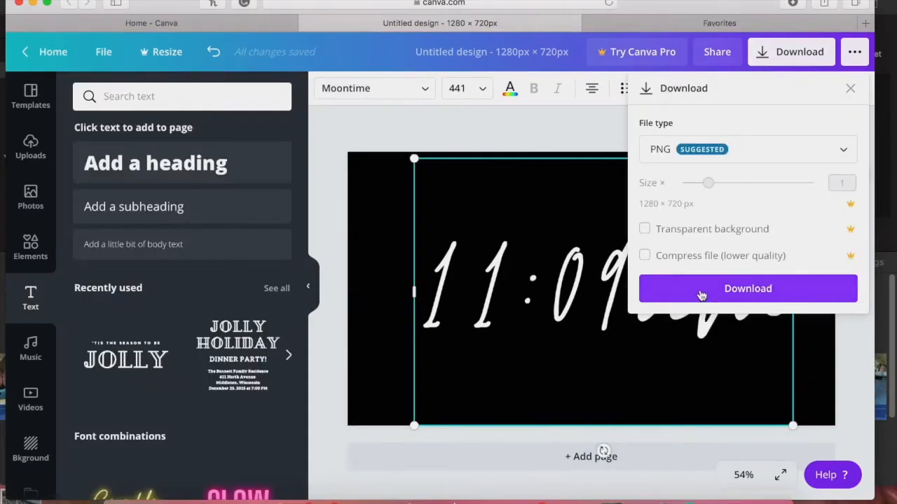
pyautogui.click(703, 298)
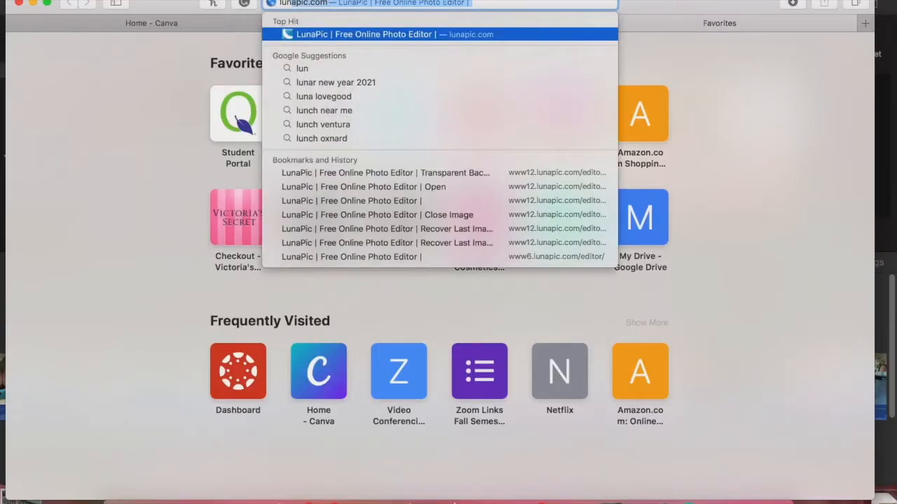
# Step: Go to lunapic.com and load the "11:09am" image into the Transparent Background tool
pyautogui.press('Return')
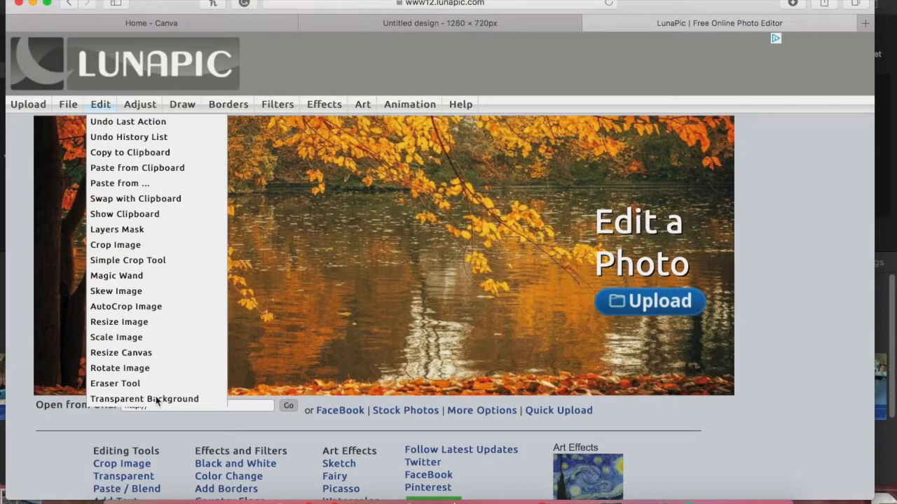
pyautogui.click(155, 396)
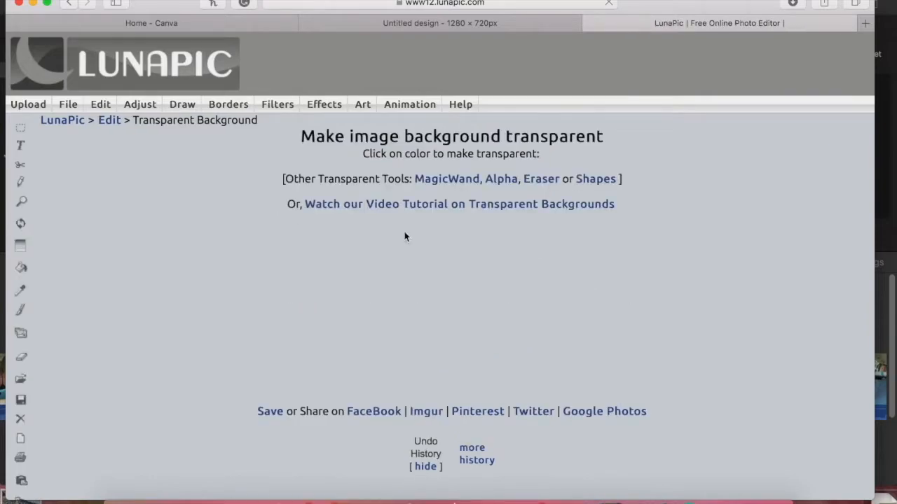
pyautogui.scroll(-5, 404, 205)
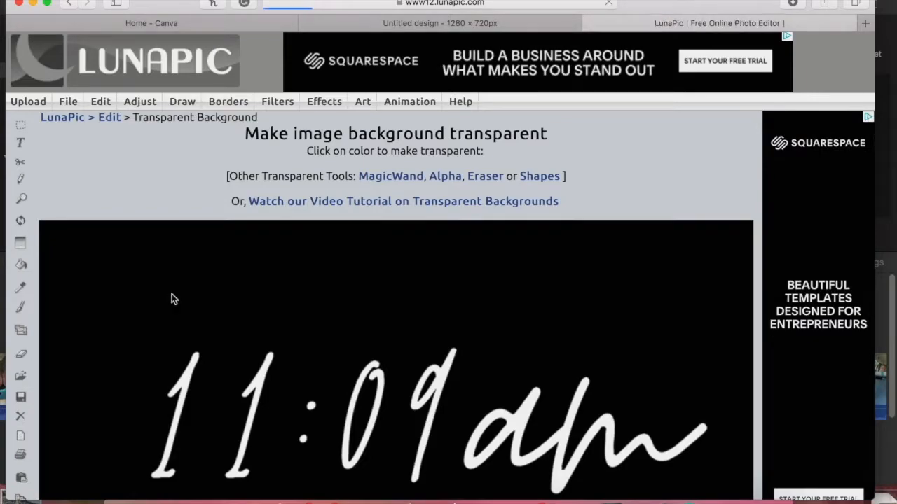
# Step: Make the black background of the "11:09am" image transparent and raise the transparency threshold to 50
pyautogui.click(172, 294)
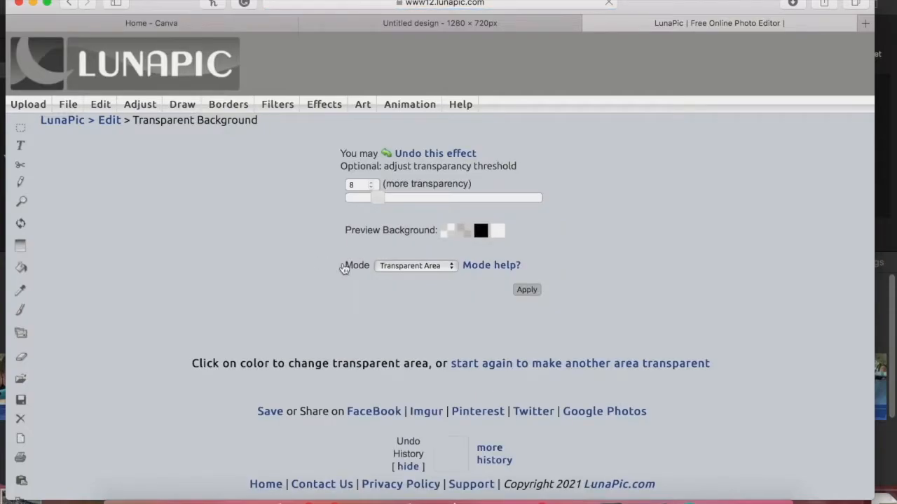
pyautogui.scroll(-5, 344, 269)
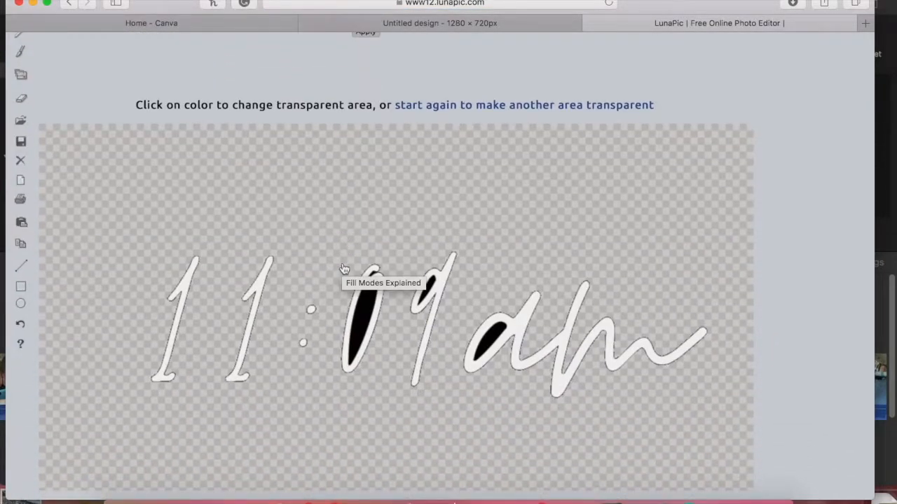
pyautogui.scroll(-1, 344, 269)
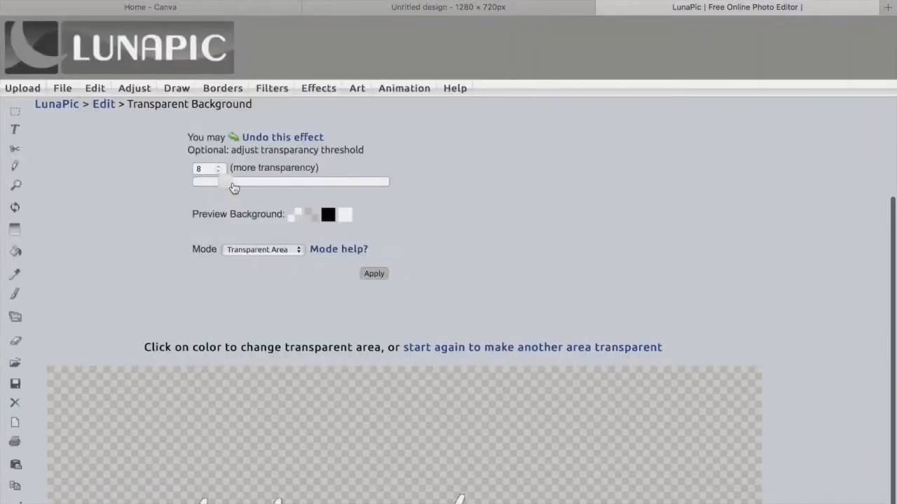
pyautogui.moveTo(234, 188); pyautogui.dragTo(272, 182)
pyautogui.moveTo(396, 189); pyautogui.dragTo(401, 188)
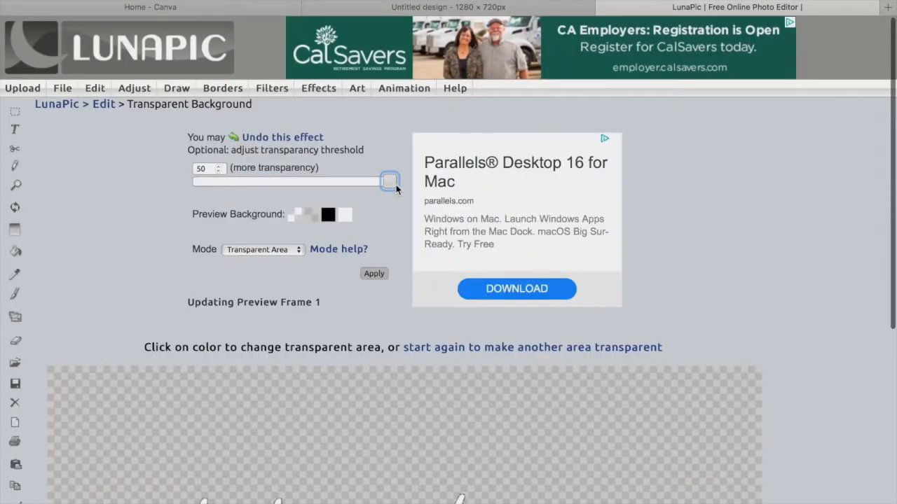
# Step: Change the transparency mode to Transparent Color so the letter interiors are included, and apply it to the image
pyautogui.click(266, 251)
pyautogui.click(263, 263)
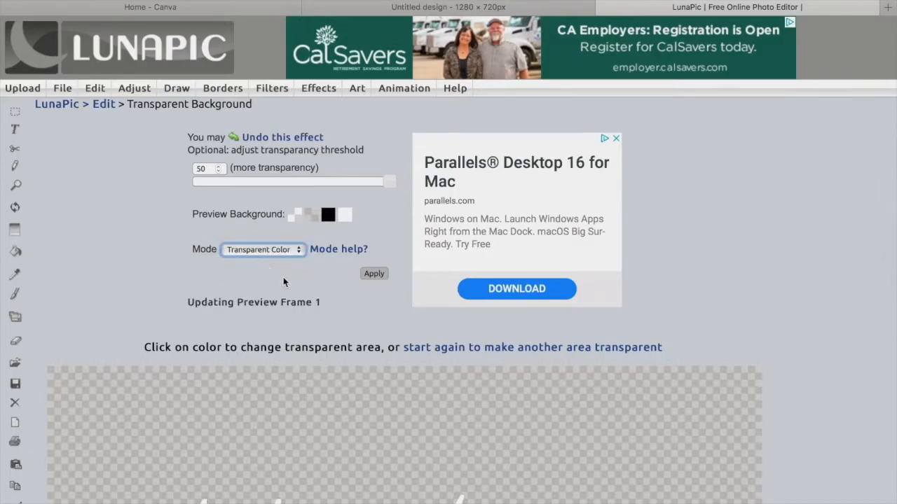
pyautogui.scroll(-3, 284, 282)
pyautogui.click(615, 43)
pyautogui.scroll(-7, 587, 174)
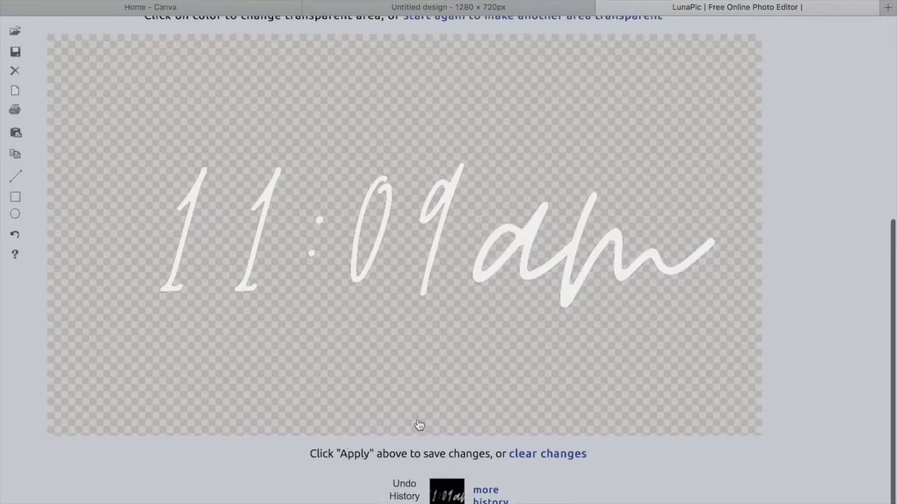
pyautogui.scroll(7, 384, 250)
pyautogui.click(372, 189)
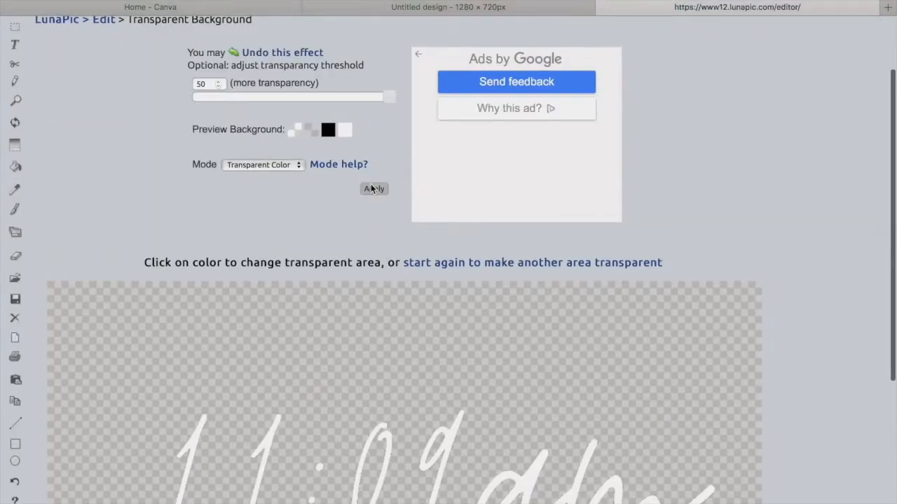
# Step: Save the transparent "11:09am" image, close its preview, and import the image file into the Beach day project in iMovie
pyautogui.scroll(-8, 260, 416)
pyautogui.click(263, 415)
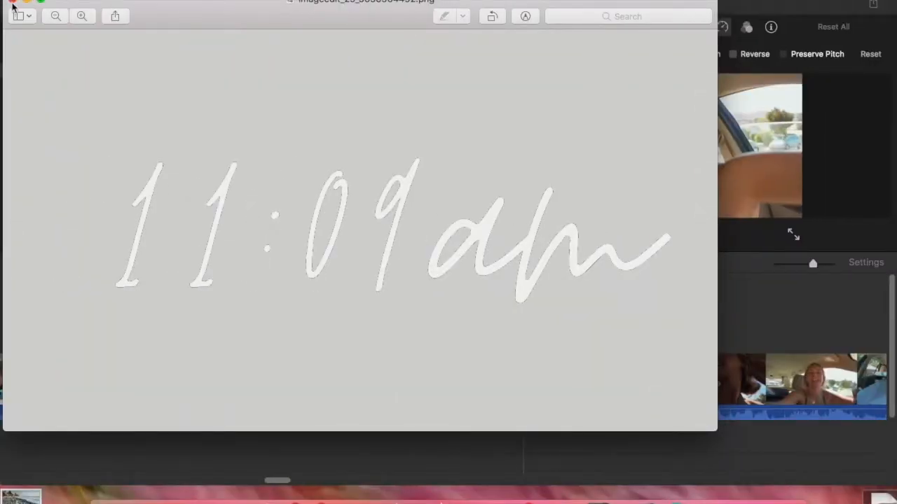
pyautogui.click(12, 4)
pyautogui.click(183, 497)
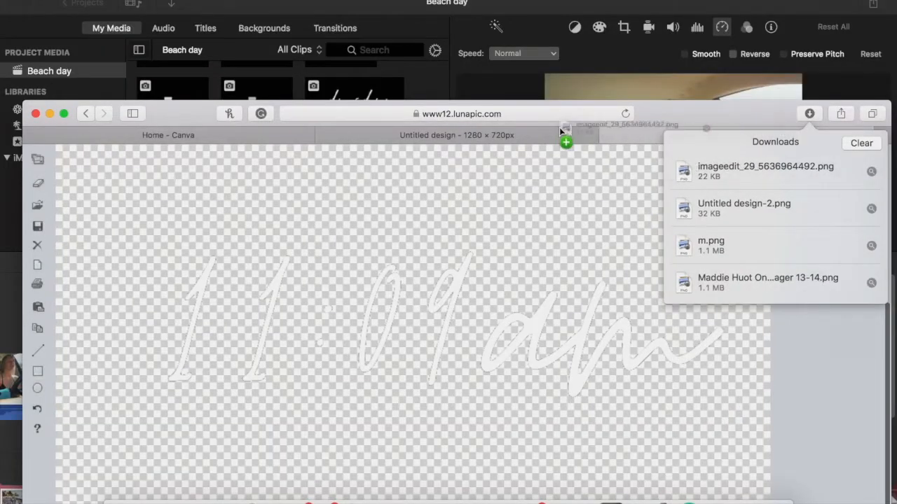
pyautogui.moveTo(559, 128); pyautogui.dragTo(389, 70)
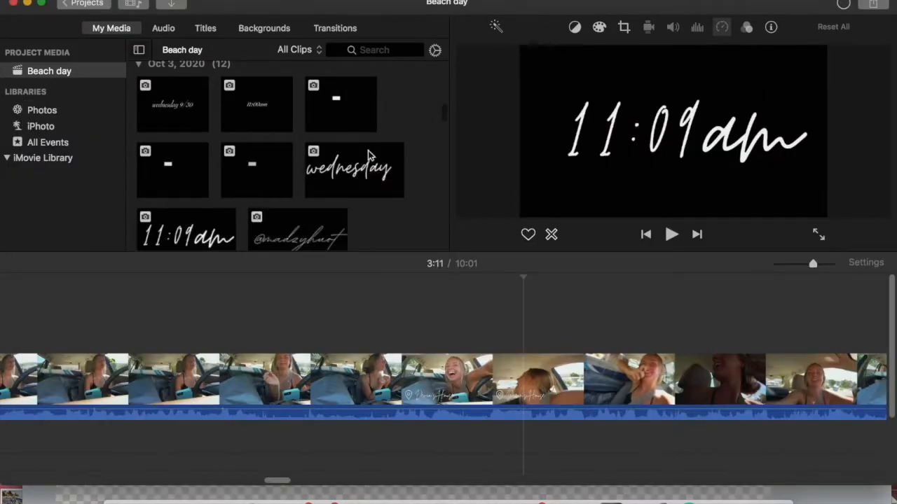
# Step: Place the imported "11:09am" image as an overlay above the driving footage shortly before the beach clip
pyautogui.scroll(-4, 153, 140)
pyautogui.moveTo(174, 103); pyautogui.dragTo(615, 319)
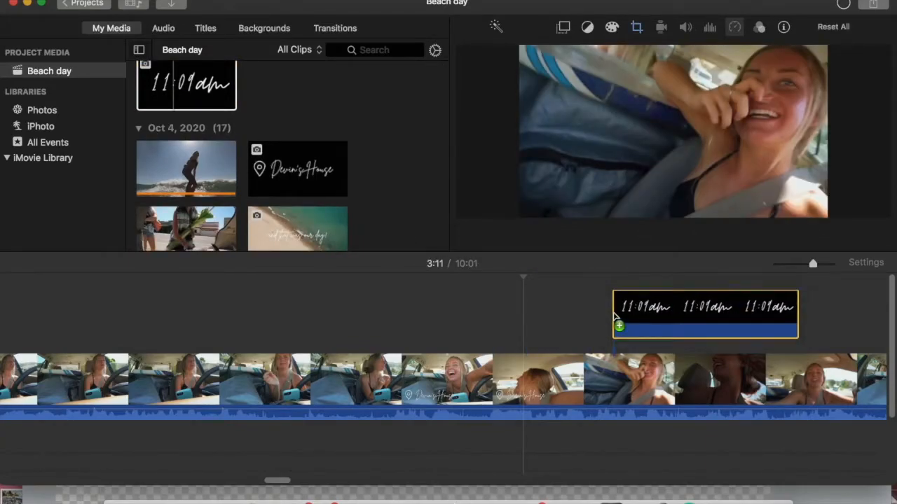
pyautogui.hscroll(2, 620, 330)
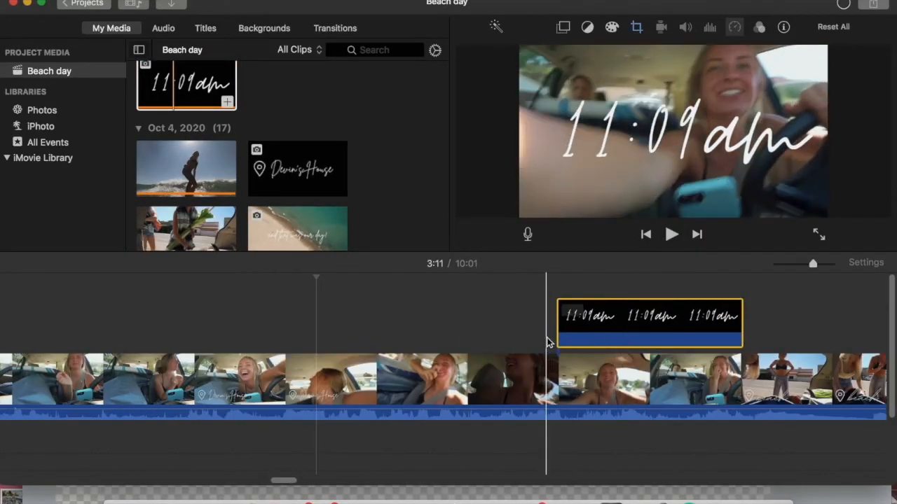
# Step: Play back the "11:09am" overlay and change its crop style from Ken Burns to Crop to Fill
pyautogui.press('space')
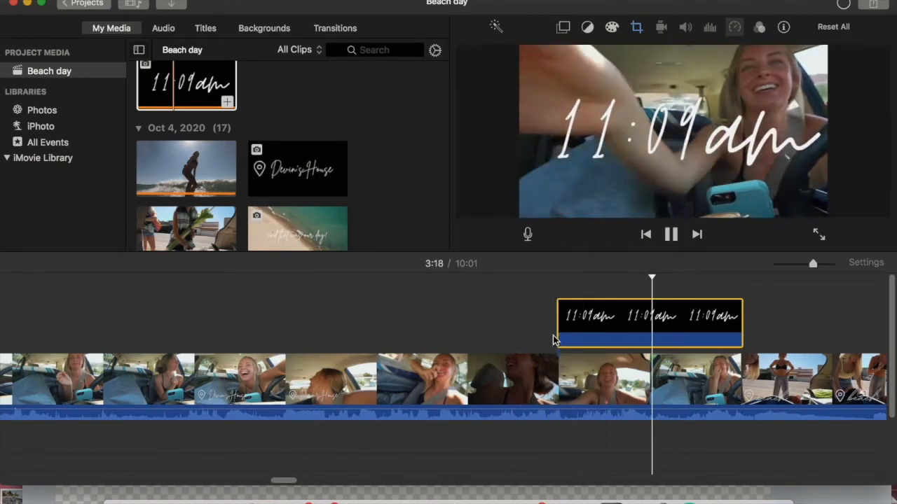
pyautogui.press('space')
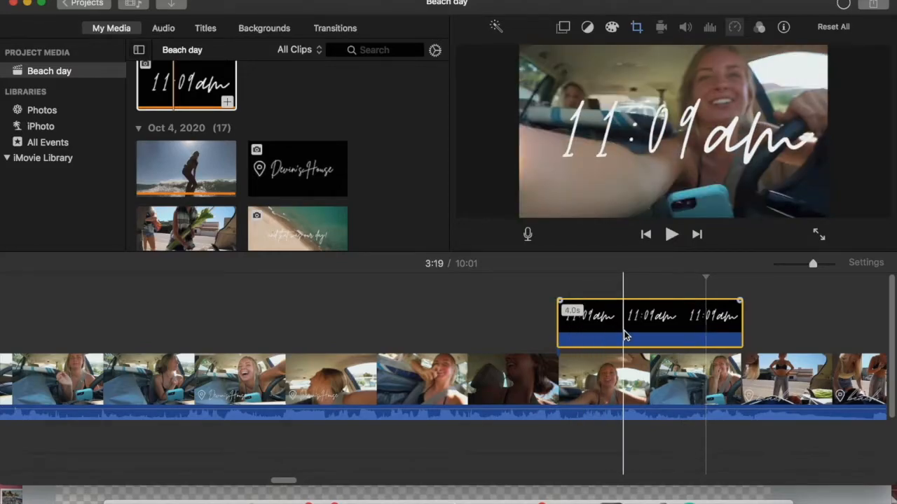
pyautogui.click(635, 28)
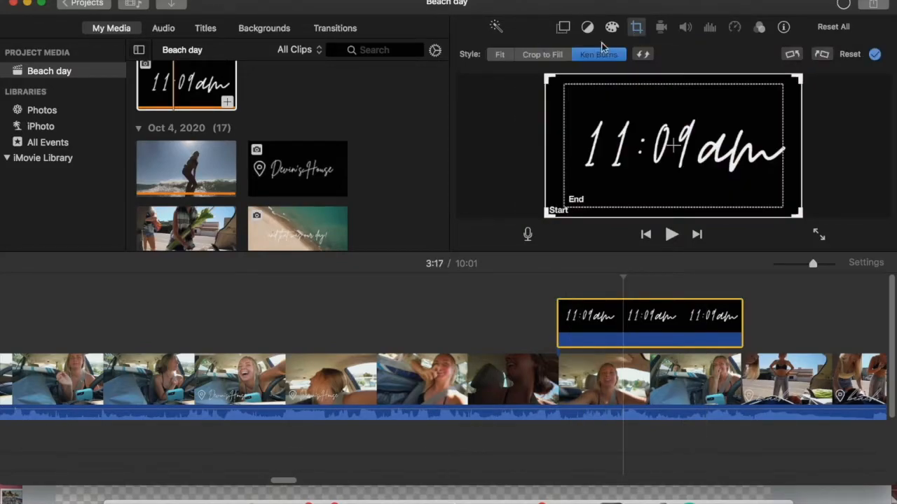
pyautogui.click(530, 58)
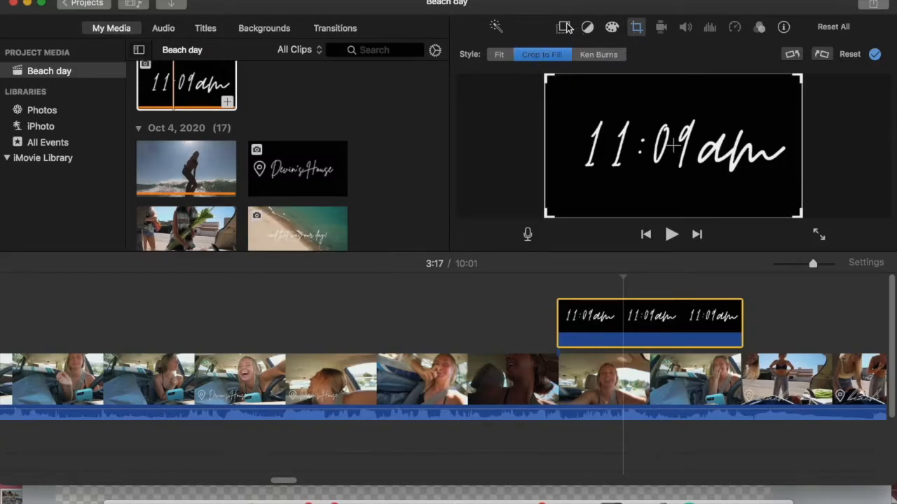
# Step: Set the "11:09am" overlay to Picture in Picture, place it in the video frame's lower-left corner, and play it back
pyautogui.click(565, 27)
pyautogui.click(550, 49)
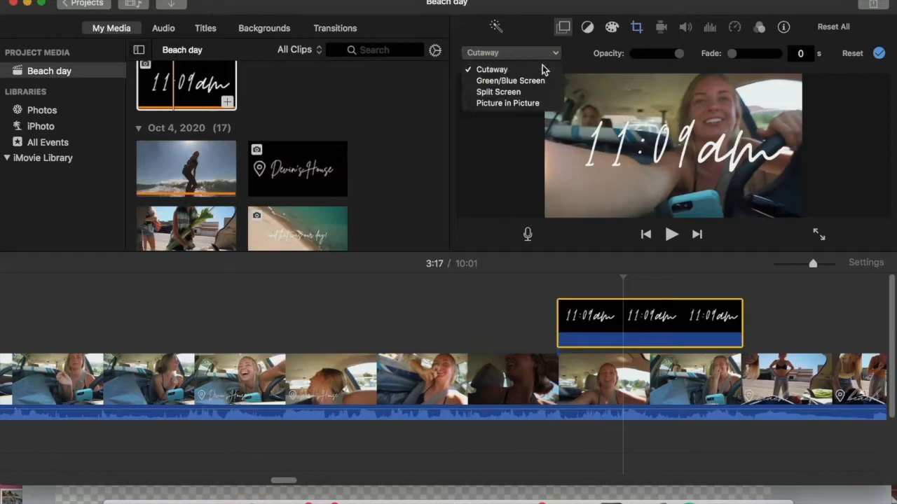
pyautogui.click(538, 102)
pyautogui.moveTo(635, 204); pyautogui.dragTo(606, 228)
pyautogui.click(550, 308)
pyautogui.press('space')
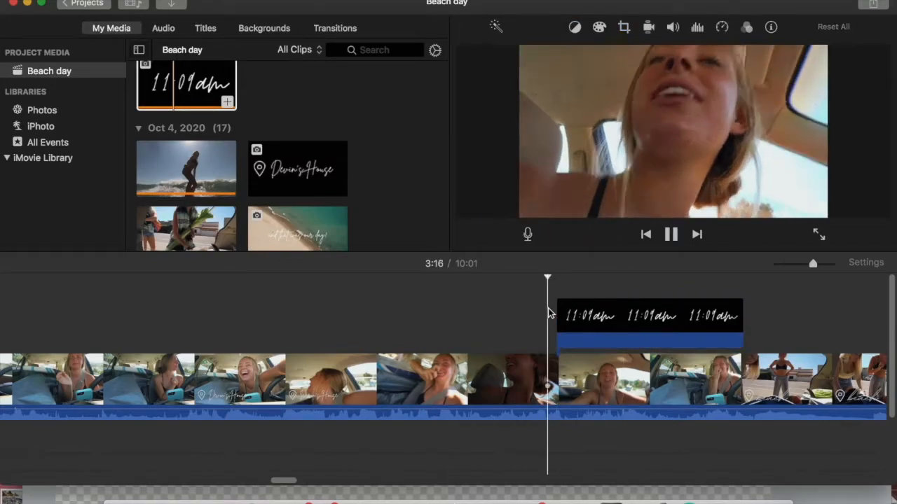
# Step: Adjust the fade-in at the start of the "11:09am" overlay and replay that section
pyautogui.click(562, 313)
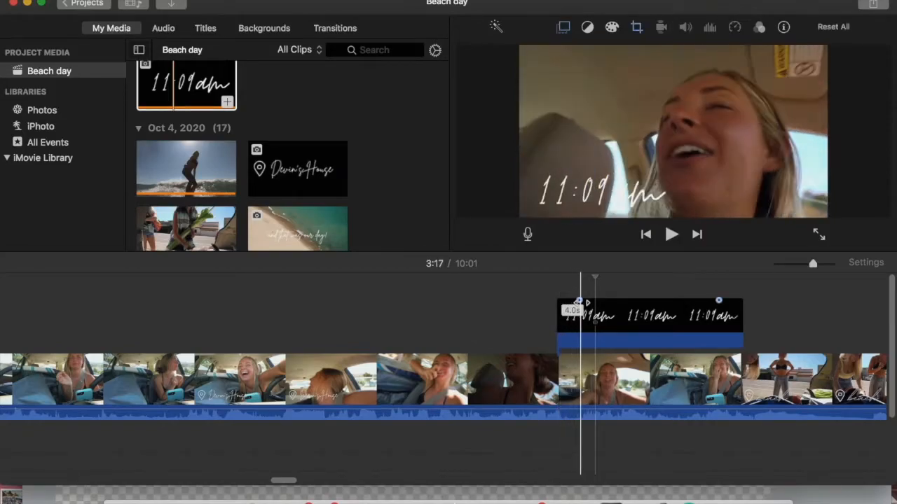
pyautogui.moveTo(559, 296); pyautogui.dragTo(558, 296)
pyautogui.click(542, 297)
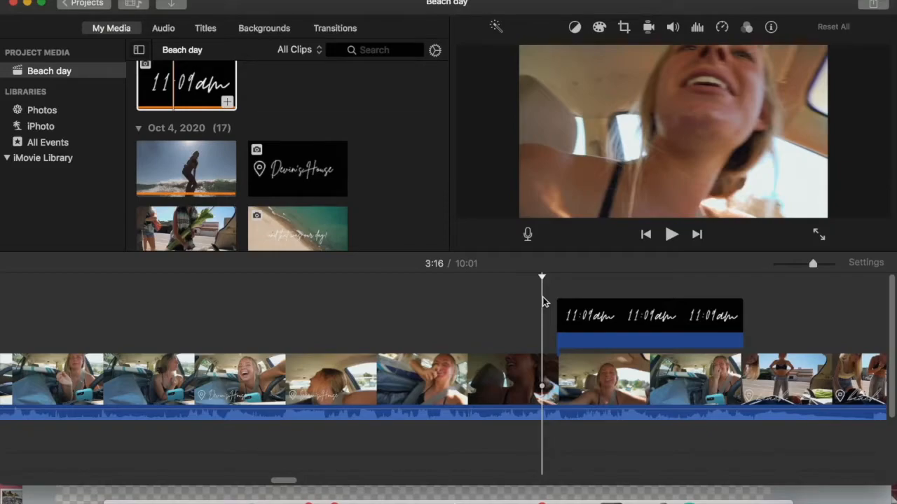
pyautogui.press('space')
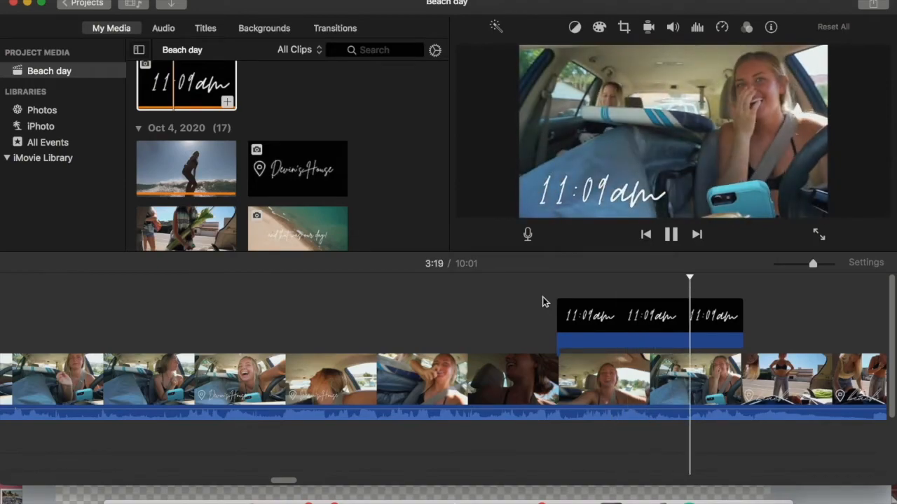
pyautogui.press('space')
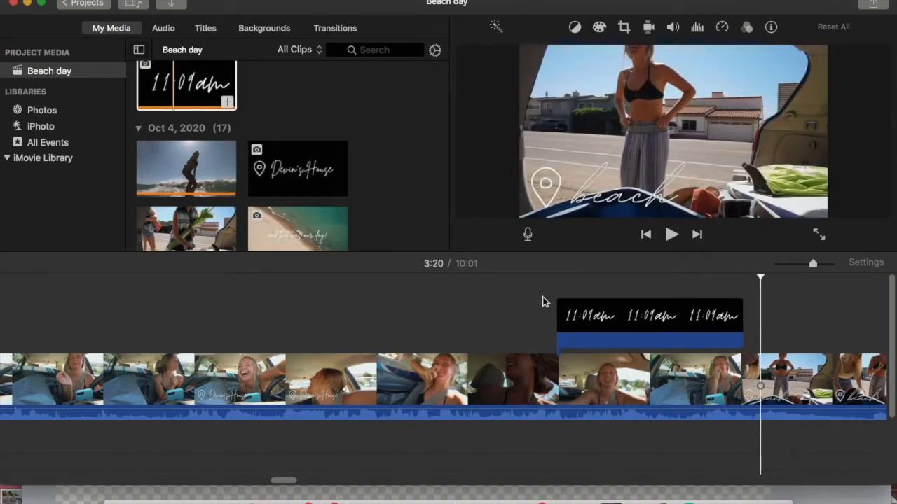
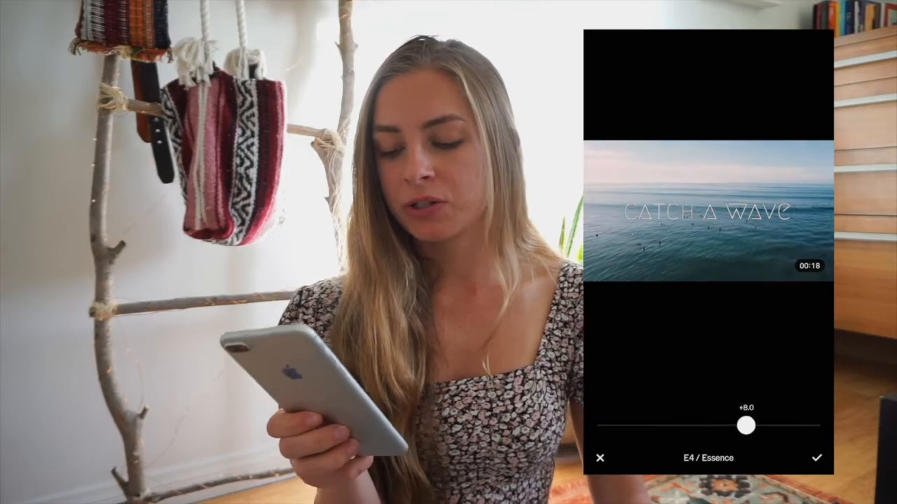
# Step: Try the E4 preset at strength +8.0 on the surf video, and return the video to no preset
pyautogui.click(816, 457)
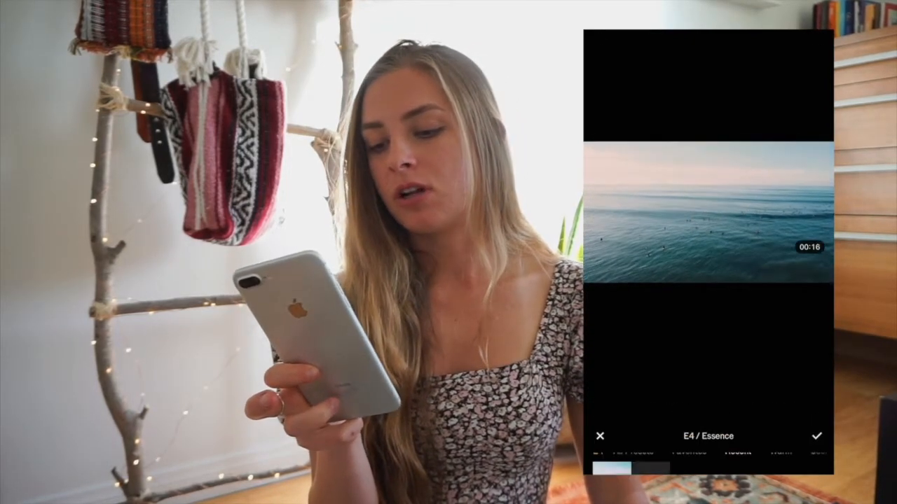
pyautogui.click(650, 415)
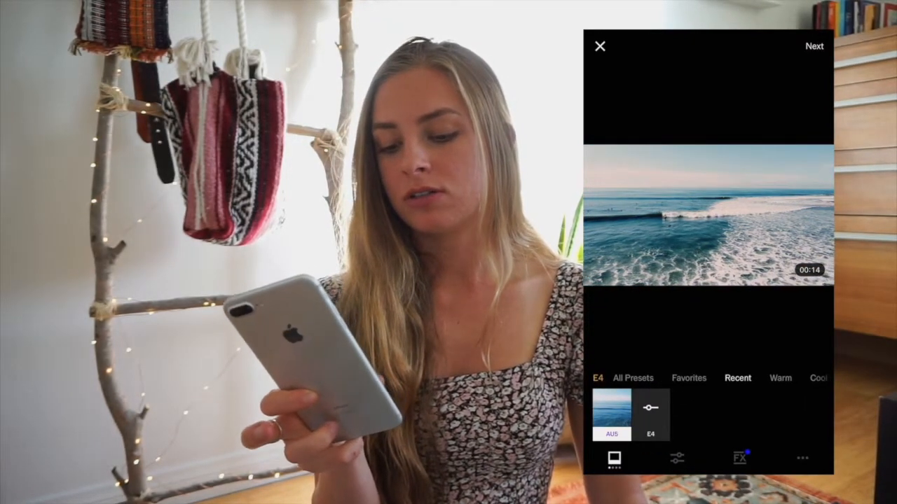
pyautogui.click(633, 378)
pyautogui.click(601, 413)
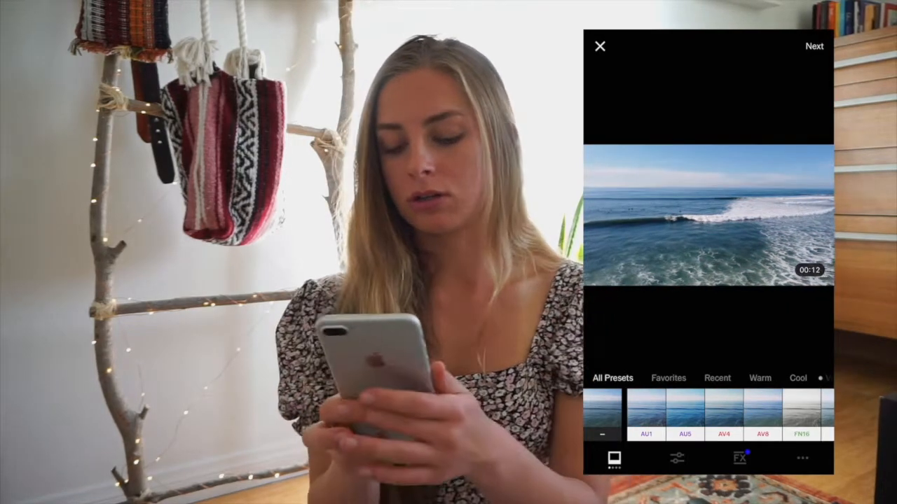
pyautogui.hscroll(3, 709, 378)
pyautogui.hscroll(2, 708, 379)
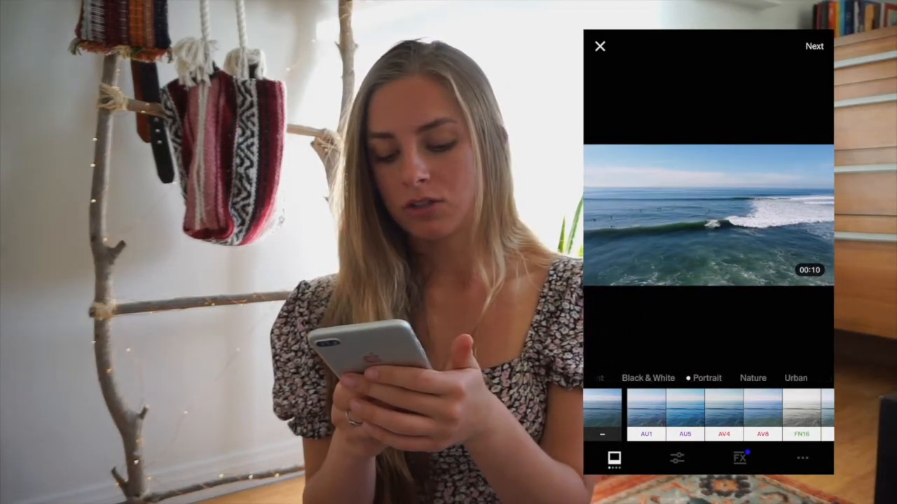
# Step: Open the video's HSL adjustment, set the Hue of the blue tones to -0.3 and raise their Saturation
pyautogui.click(676, 458)
pyautogui.hscroll(4, 708, 406)
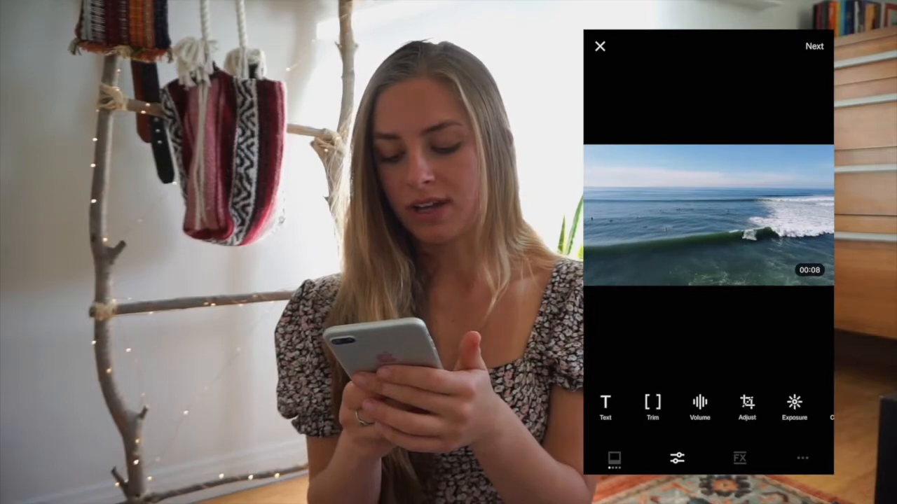
pyautogui.click(610, 406)
pyautogui.moveTo(706, 425); pyautogui.dragTo(719, 424)
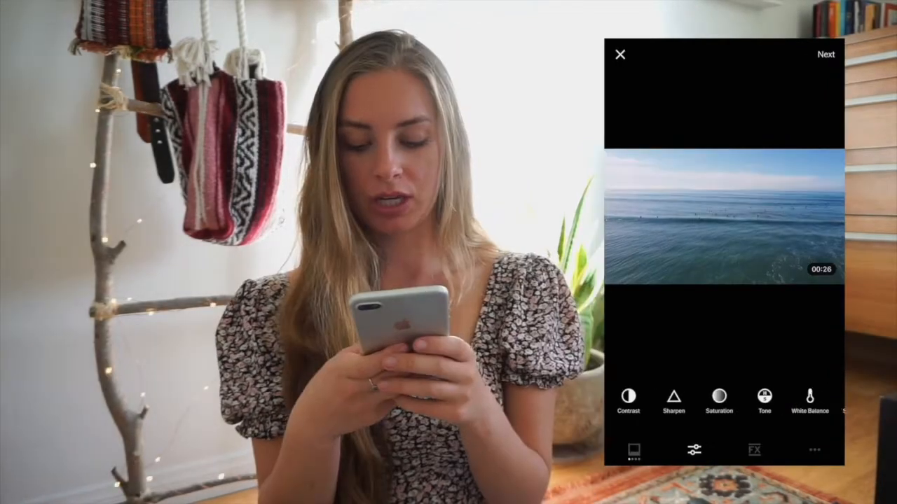
pyautogui.hscroll(3, 724, 399)
pyautogui.hscroll(2, 724, 399)
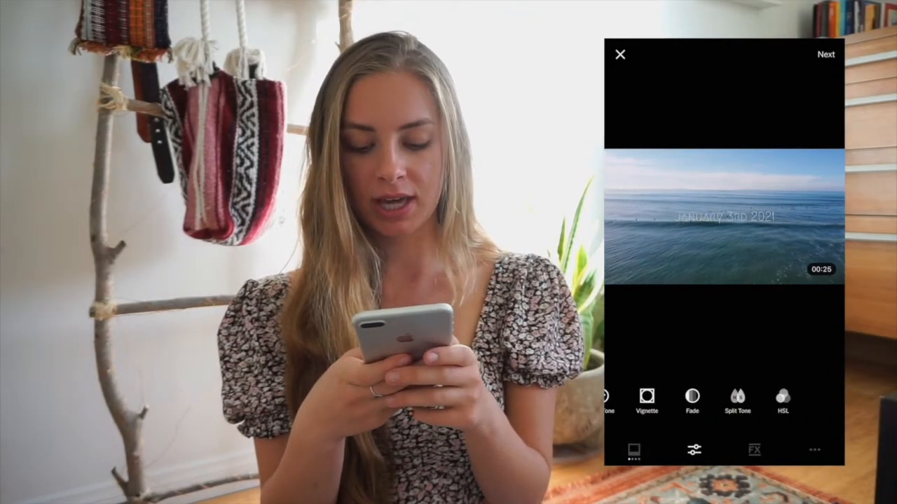
pyautogui.click(812, 401)
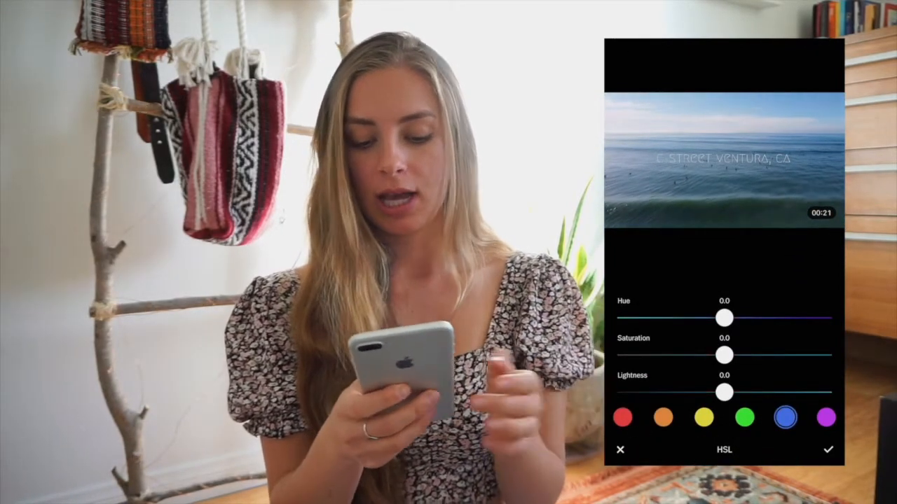
pyautogui.moveTo(724, 318)
pyautogui.mouseDown()
pyautogui.moveTo(648, 318)
pyautogui.moveTo(813, 318)
pyautogui.moveTo(728, 318)
pyautogui.mouseUp()
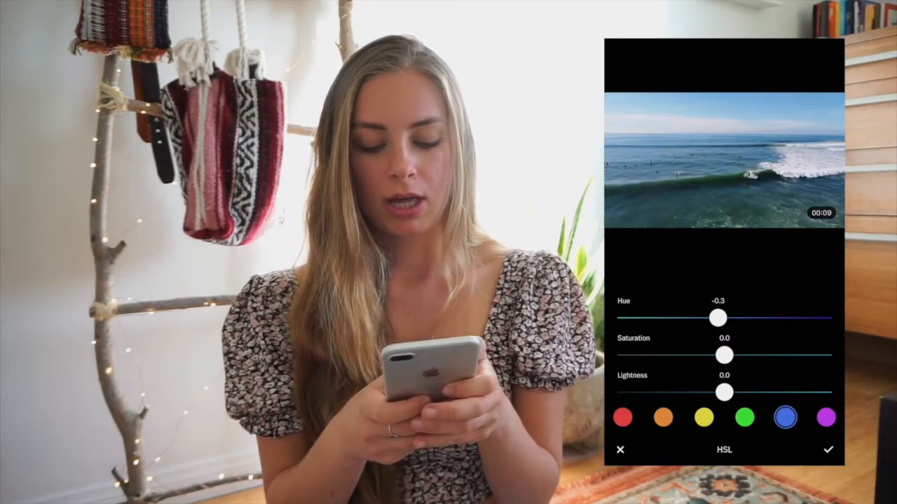
pyautogui.moveTo(724, 355)
pyautogui.mouseDown()
pyautogui.moveTo(821, 356)
pyautogui.moveTo(735, 355)
pyautogui.mouseUp()
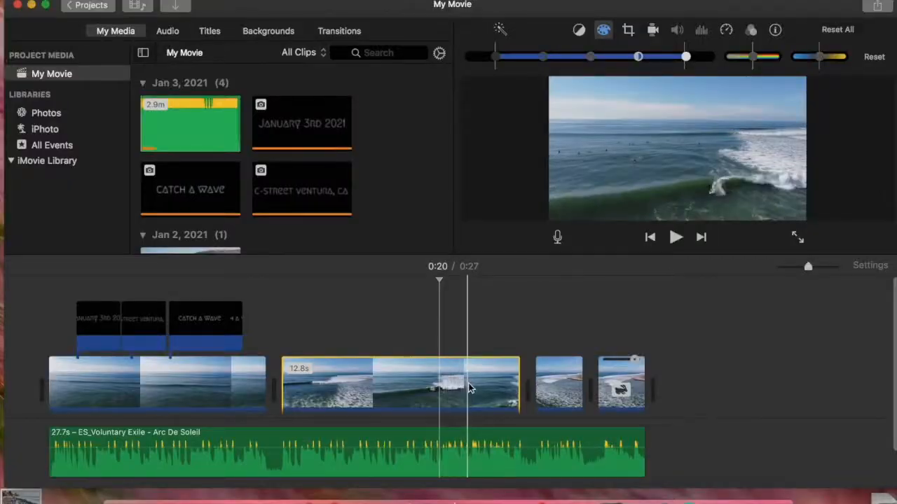
# Step: Switch to iMovie and adjust the contrast and brightness of the 12.8s surf clip with color correction
pyautogui.click(425, 390)
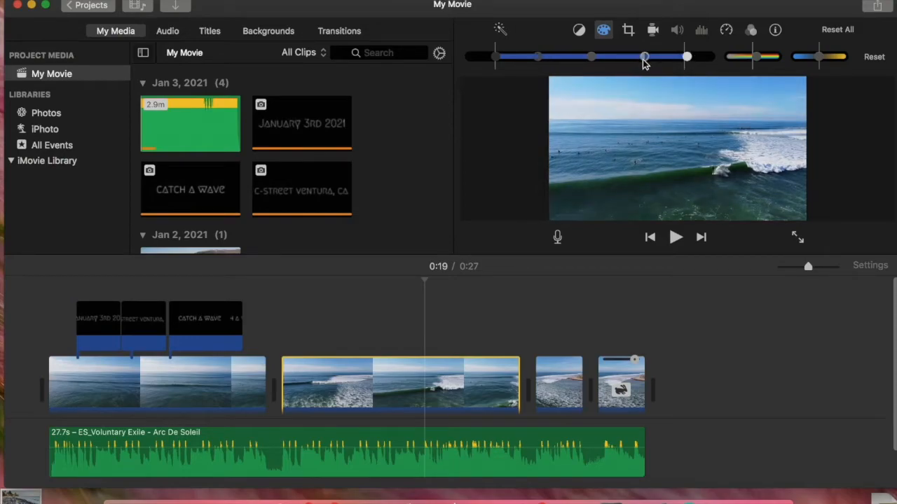
pyautogui.moveTo(633, 59); pyautogui.dragTo(637, 60)
pyautogui.moveTo(591, 62); pyautogui.dragTo(576, 61)
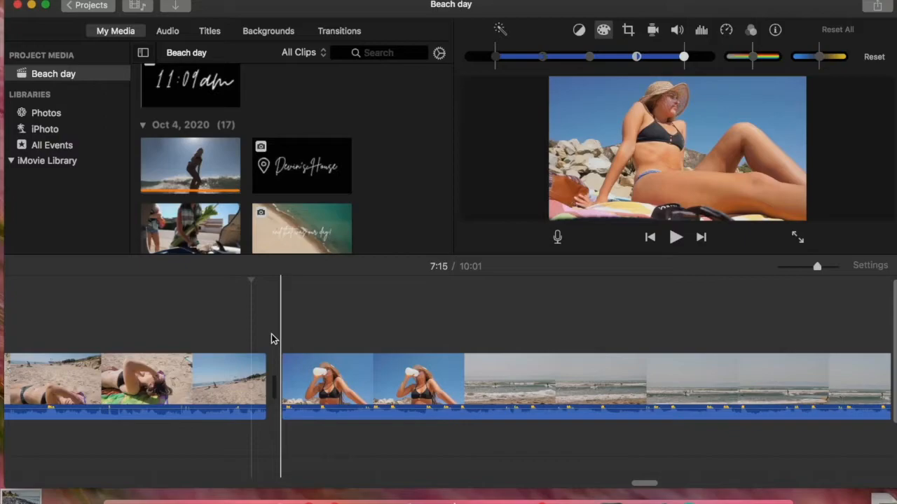
# Step: In the Beach day project, view the frame of the woman drinking from the bottle full screen, and return to the editor
pyautogui.click(324, 341)
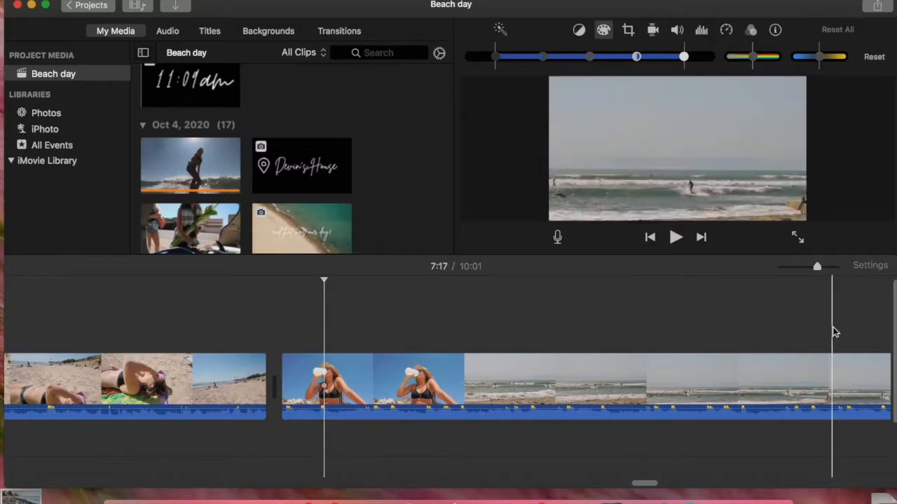
pyautogui.click(797, 239)
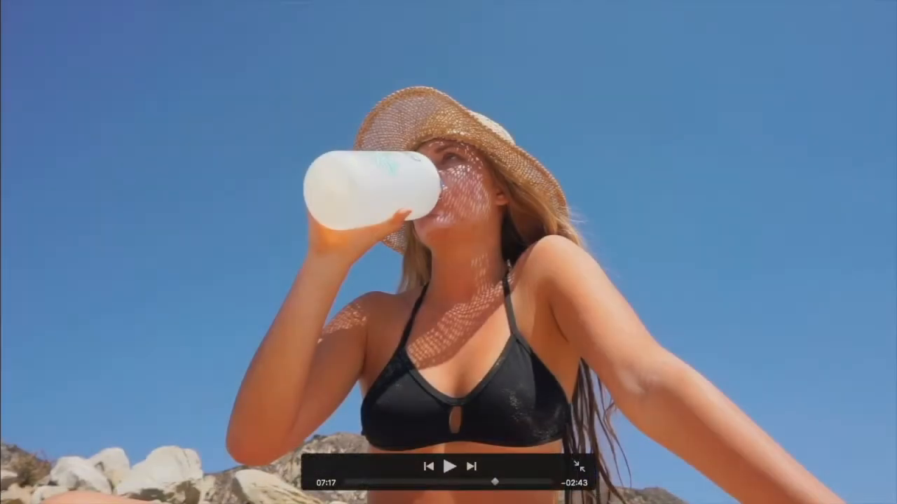
pyautogui.press('Escape')
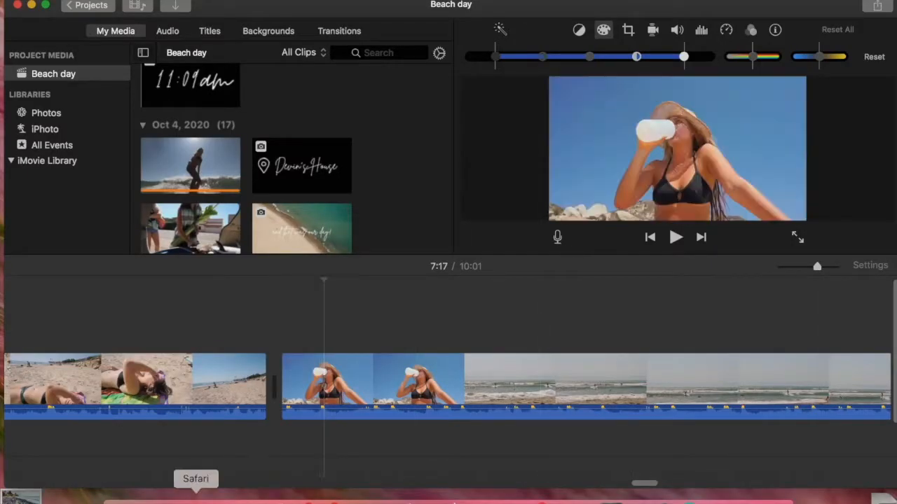
# Step: Switch to Safari, open Canva and create a new custom-size design of 1280 x 720 px
pyautogui.click(194, 496)
pyautogui.write('ca')
pyautogui.press('Return')
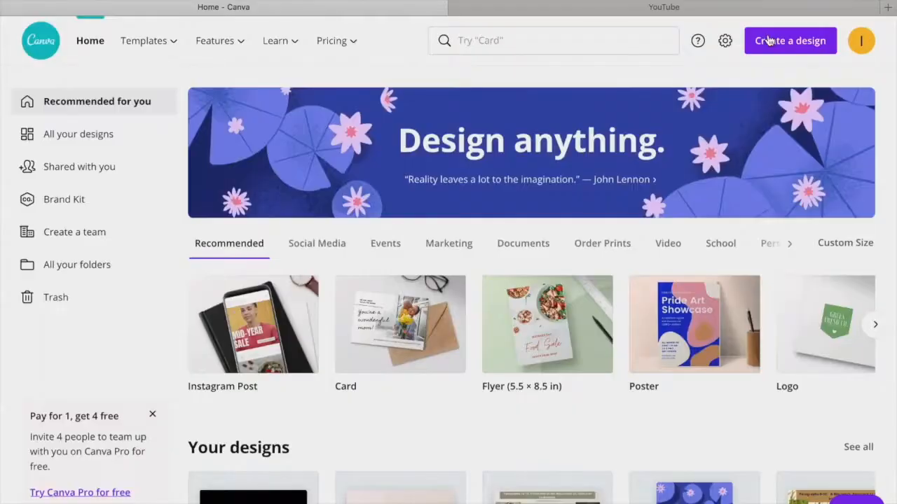
pyautogui.click(763, 40)
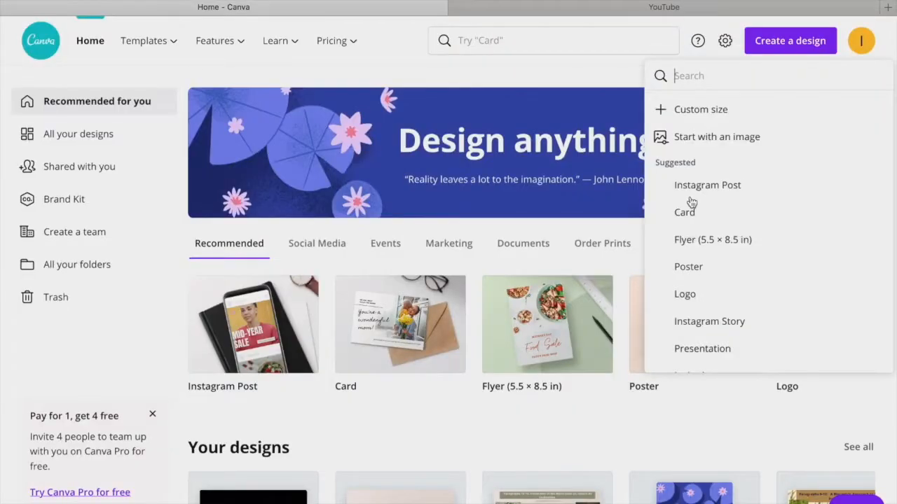
pyautogui.click(704, 114)
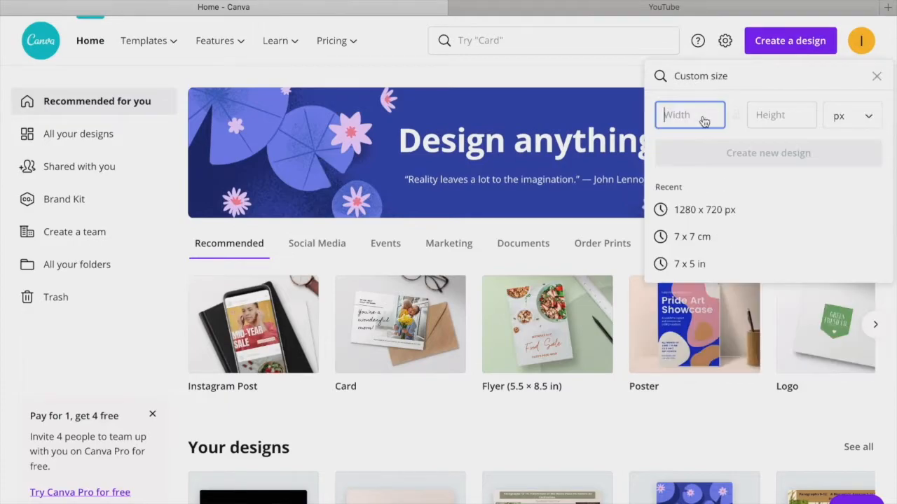
pyautogui.click(696, 211)
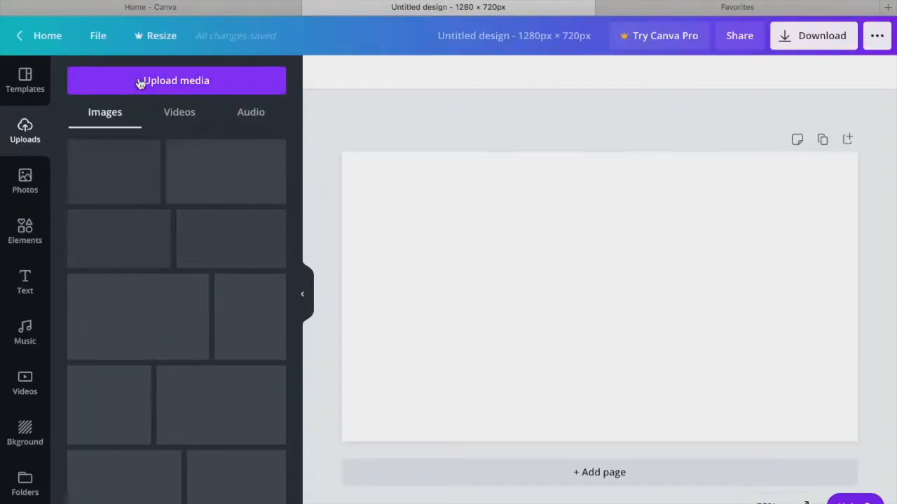
# Step: Add a heading reading "surfing with friends" over the beach photo
pyautogui.click(138, 80)
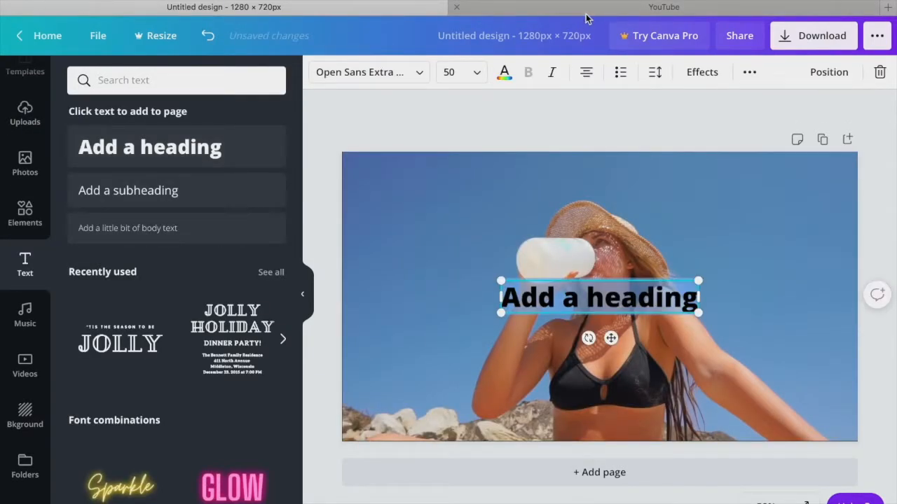
pyautogui.write('surfing')
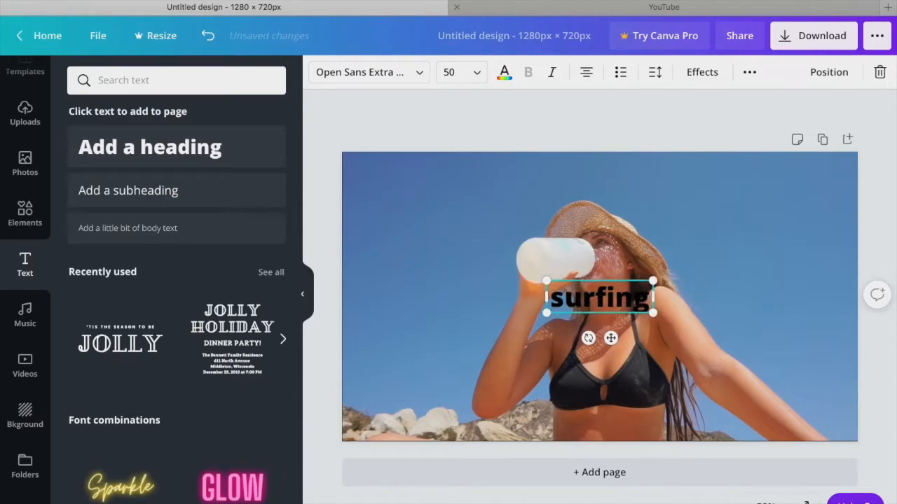
pyautogui.write(' with frie')
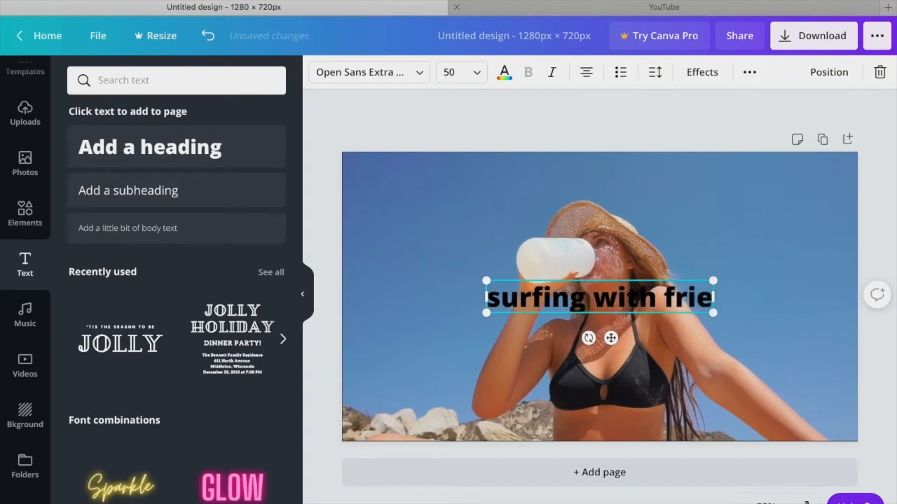
pyautogui.write('nds')
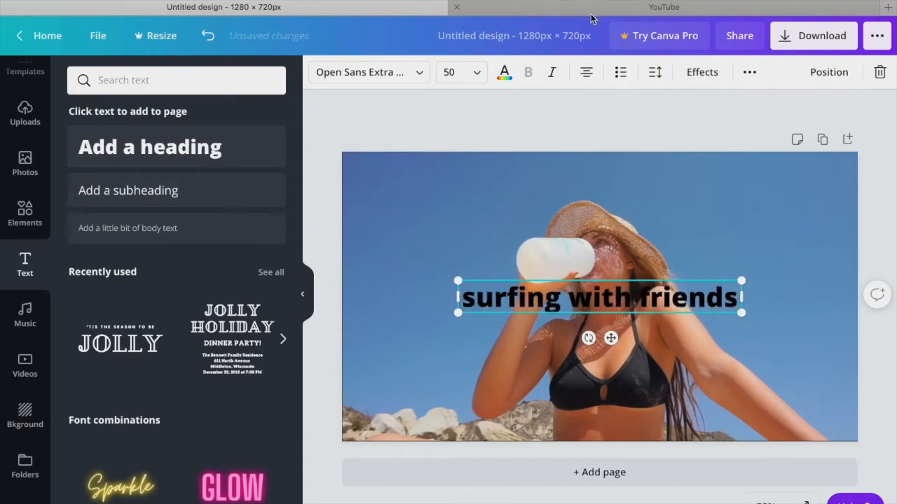
# Step: Color the "surfing with friends" heading white and set its font to Jonathan
pyautogui.click(504, 73)
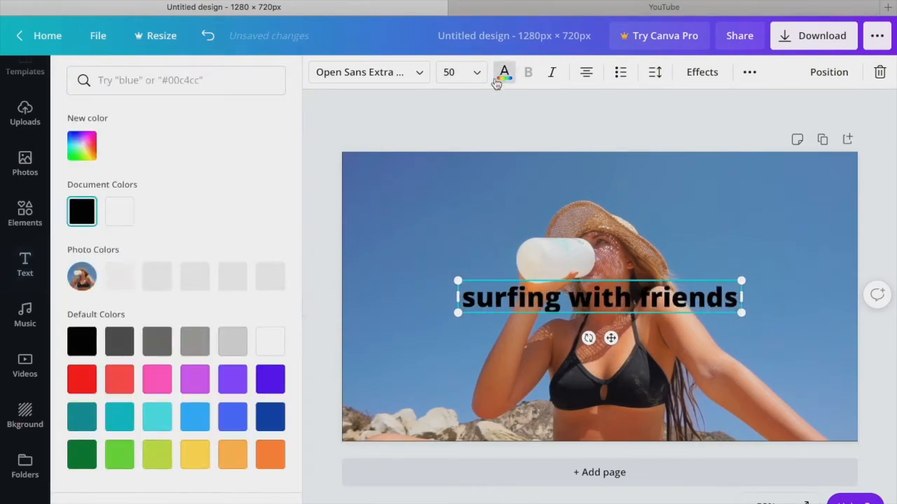
pyautogui.click(121, 218)
pyautogui.click(391, 72)
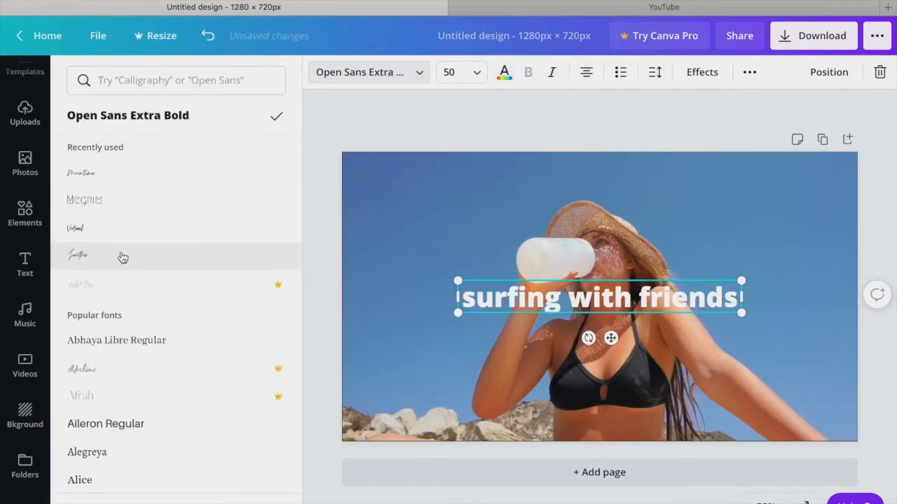
pyautogui.click(120, 255)
# Step: Move the heading to the top of the photo, enlarge it to size 141 and change its font to Moontime
pyautogui.moveTo(608, 323); pyautogui.dragTo(612, 211)
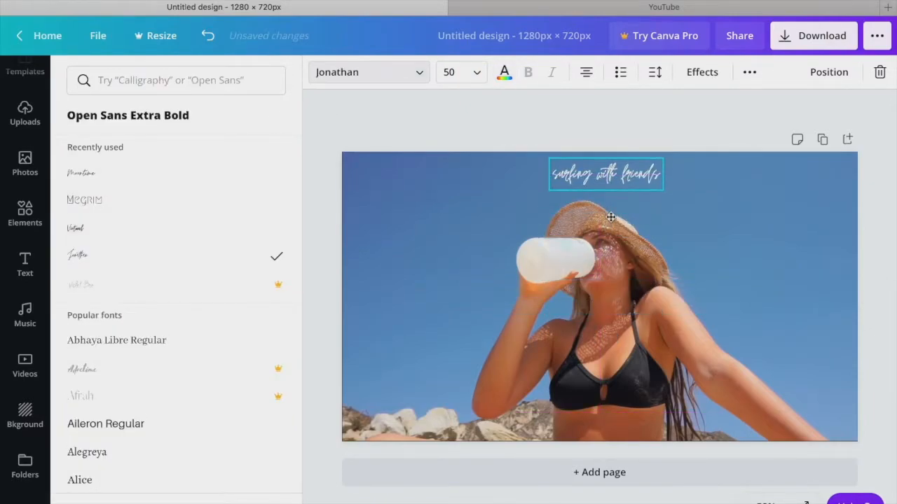
pyautogui.moveTo(549, 195); pyautogui.dragTo(342, 255)
pyautogui.moveTo(664, 209); pyautogui.dragTo(767, 211)
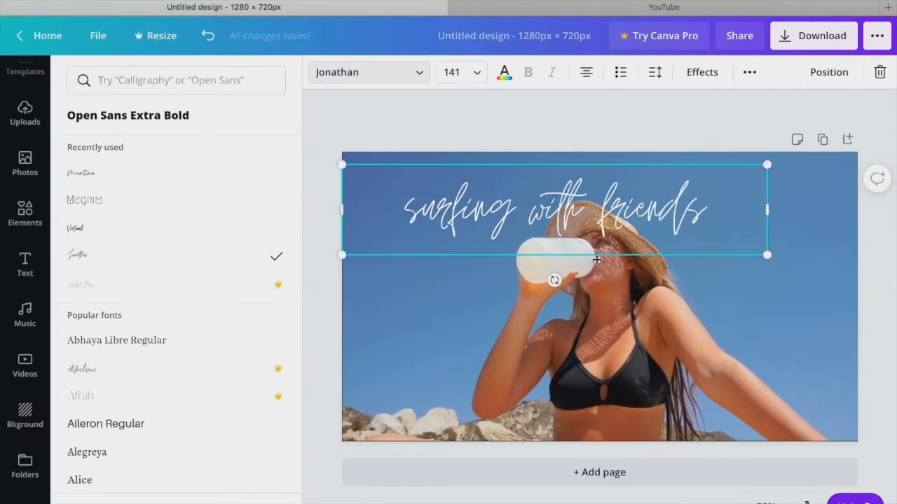
pyautogui.click(108, 235)
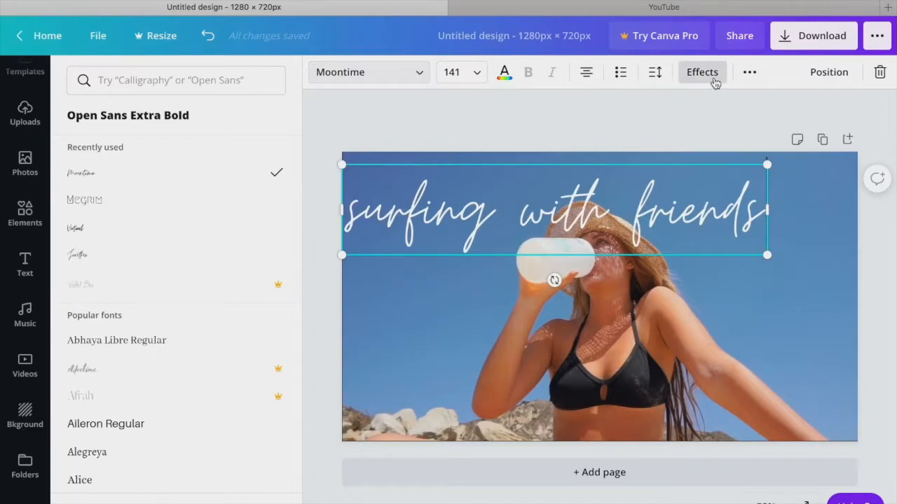
# Step: Try the Hollow and Echo text effects on the heading, including Hollow with a thickness of 12
pyautogui.click(702, 72)
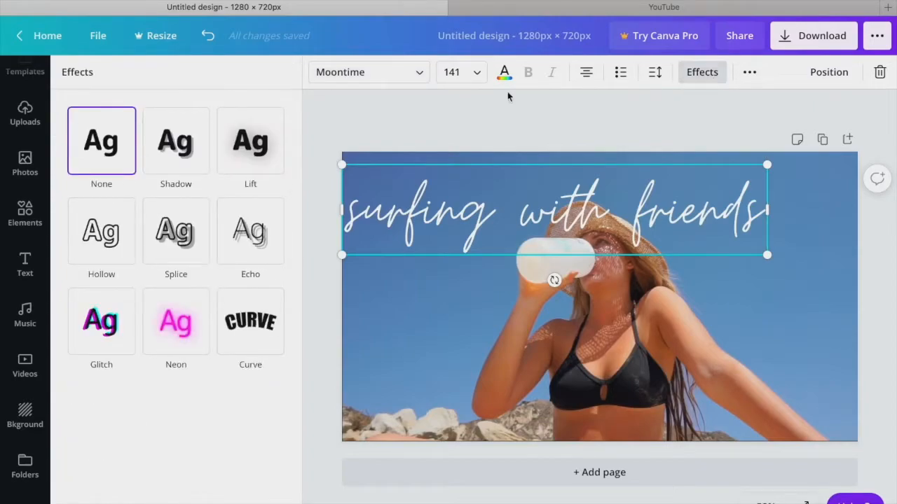
pyautogui.click(176, 231)
pyautogui.click(124, 233)
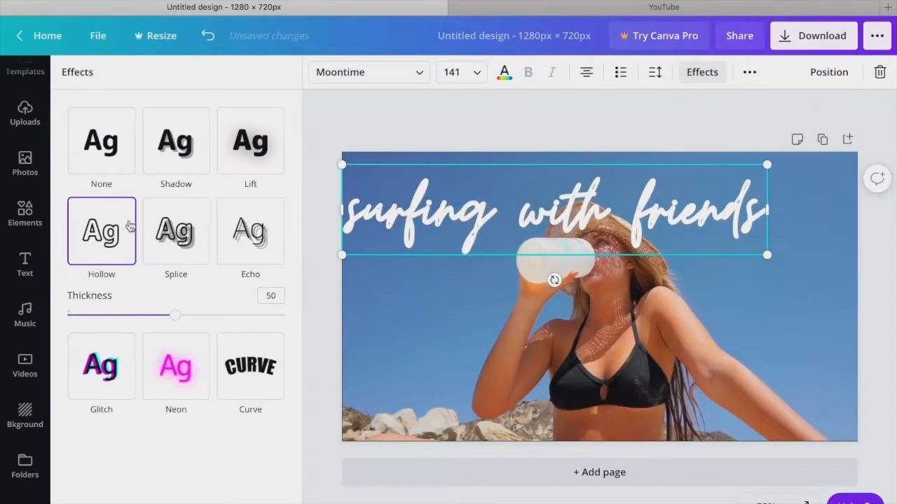
pyautogui.click(244, 242)
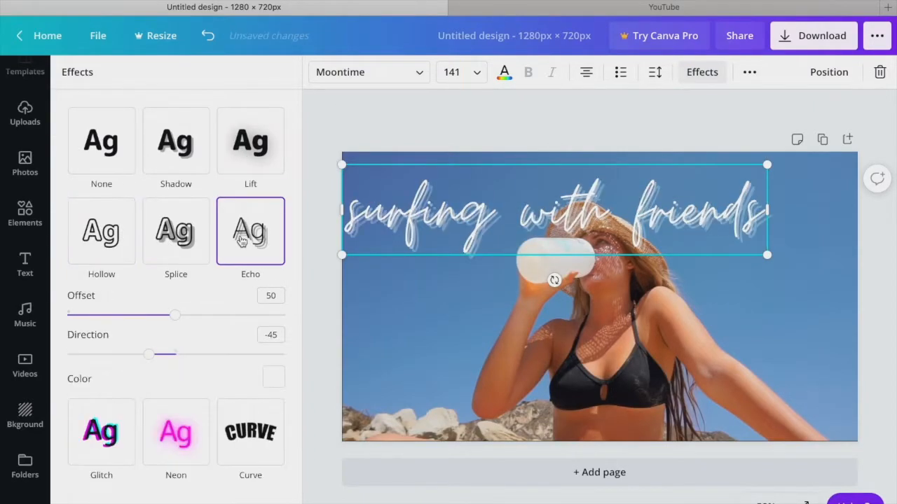
pyautogui.click(130, 224)
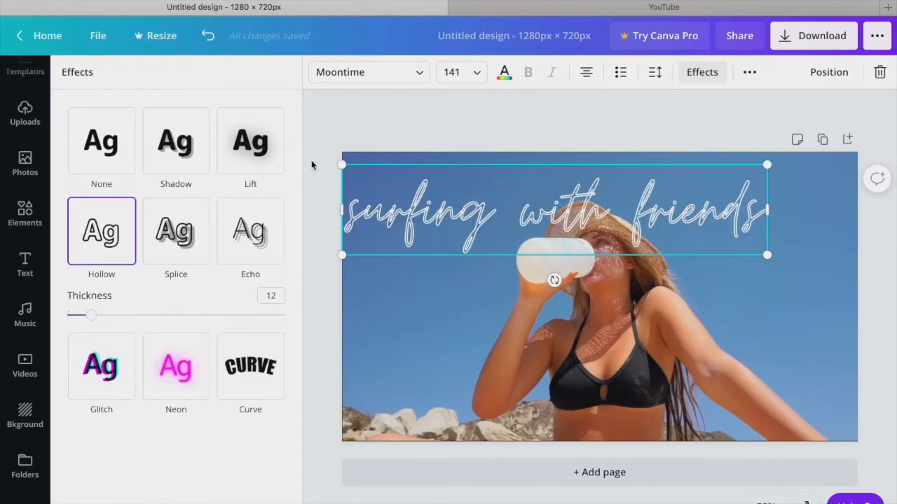
# Step: Apply the Curve effect to the heading with a curve of 30 and reposition the text above the hat
pyautogui.click(244, 389)
pyautogui.moveTo(230, 405); pyautogui.dragTo(247, 405)
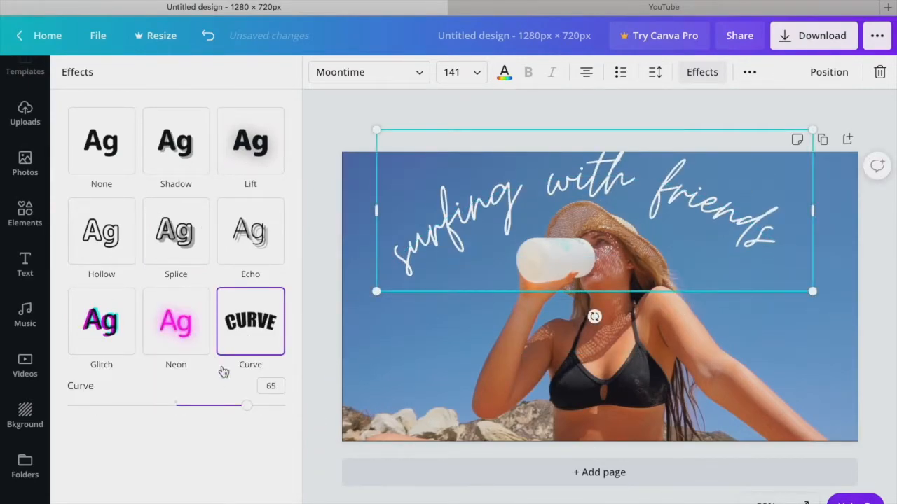
pyautogui.moveTo(251, 409); pyautogui.dragTo(209, 409)
pyautogui.moveTo(613, 248); pyautogui.dragTo(629, 254)
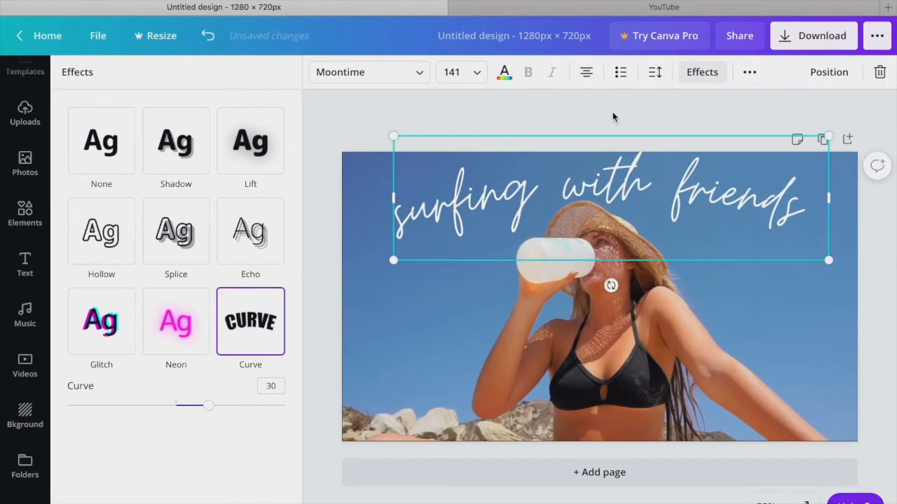
# Step: Deselect the curved heading and download the finished design
pyautogui.click(613, 114)
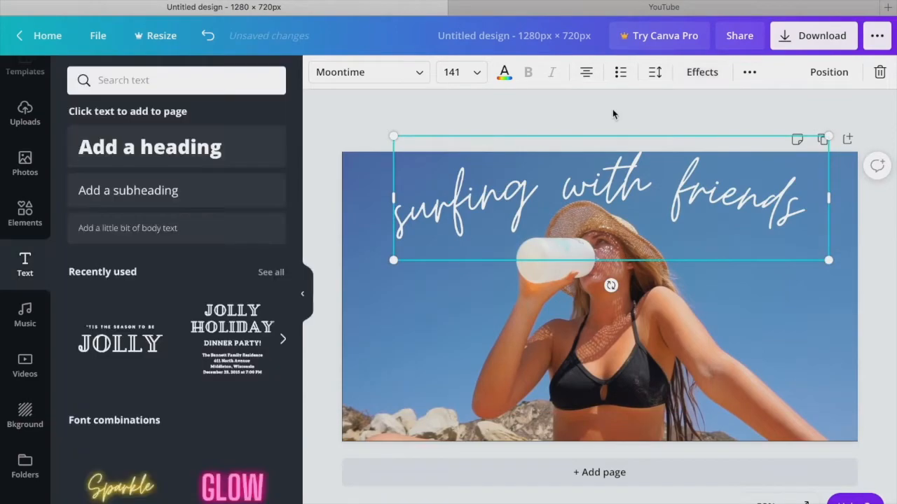
pyautogui.click(807, 43)
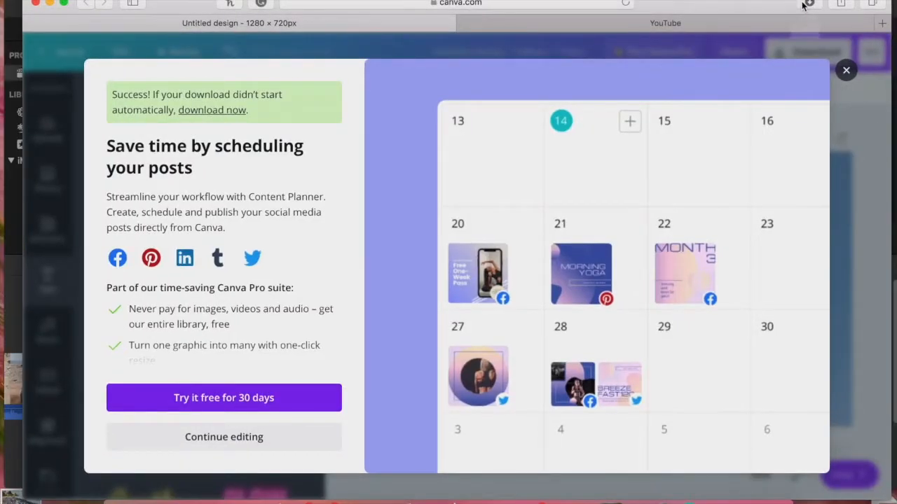
pyautogui.click(807, 5)
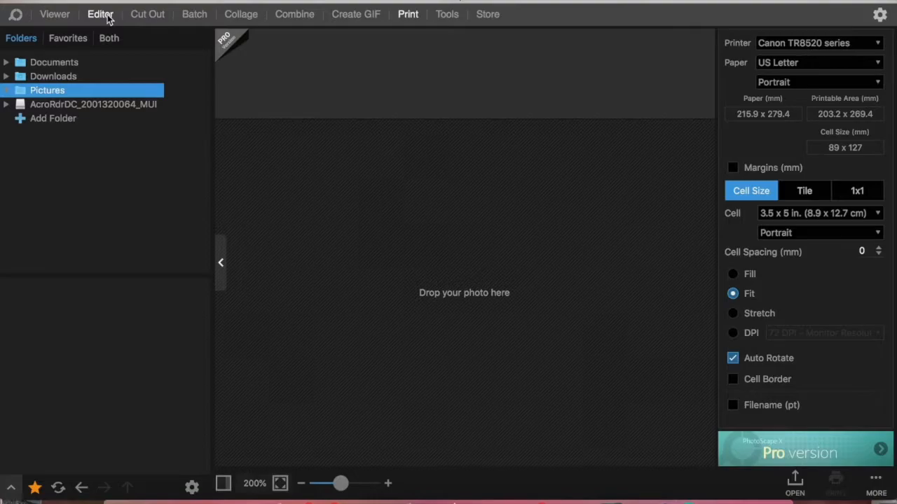
# Step: Open the thumbnail in the Editor and use the Draw tool at brush size 10 to outline the hat's edge in white
pyautogui.click(107, 17)
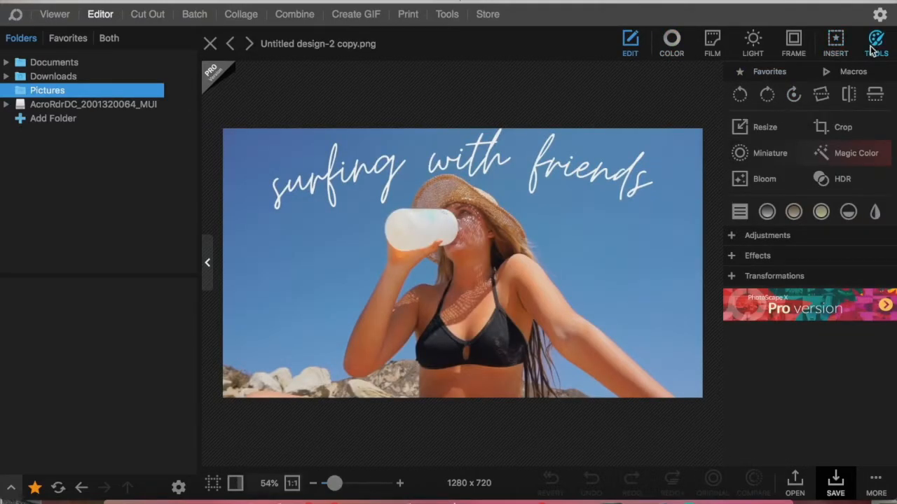
pyautogui.click(875, 43)
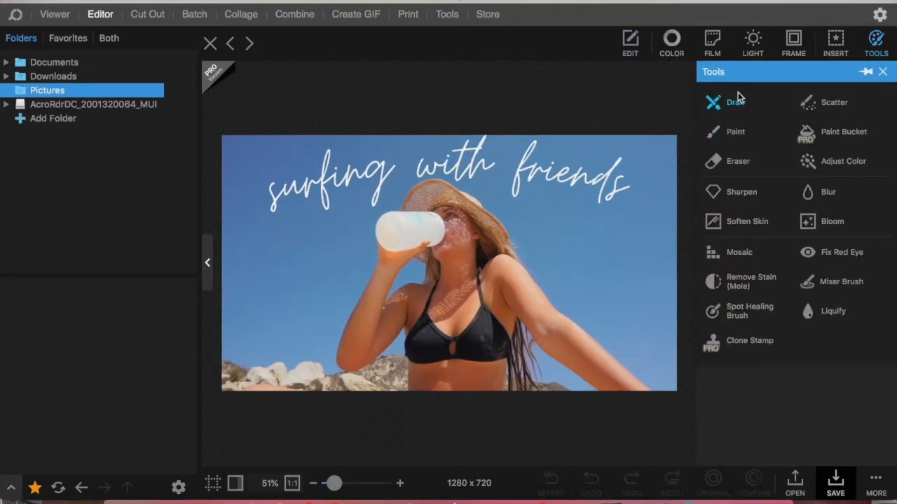
pyautogui.click(734, 104)
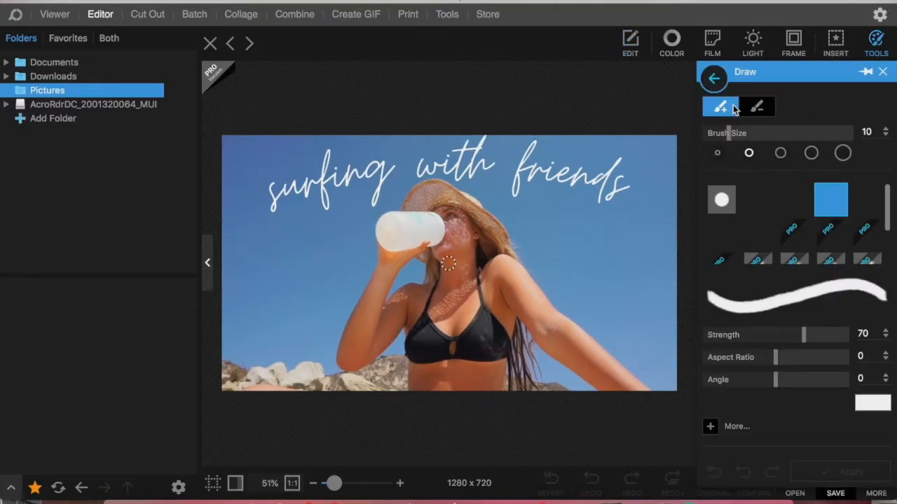
pyautogui.scroll(5, 505, 204)
pyautogui.scroll(2, 383, 200)
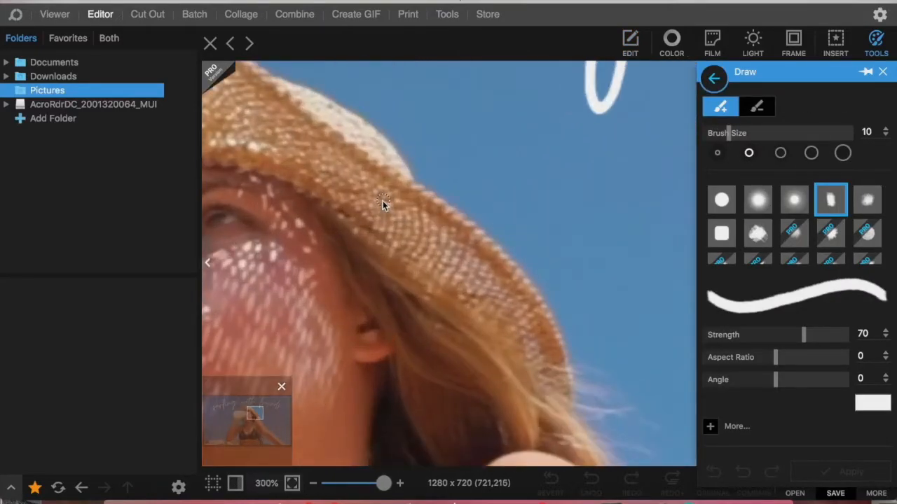
pyautogui.moveTo(413, 167)
pyautogui.mouseDown()
pyautogui.moveTo(425, 186)
pyautogui.moveTo(458, 200)
pyautogui.mouseUp()
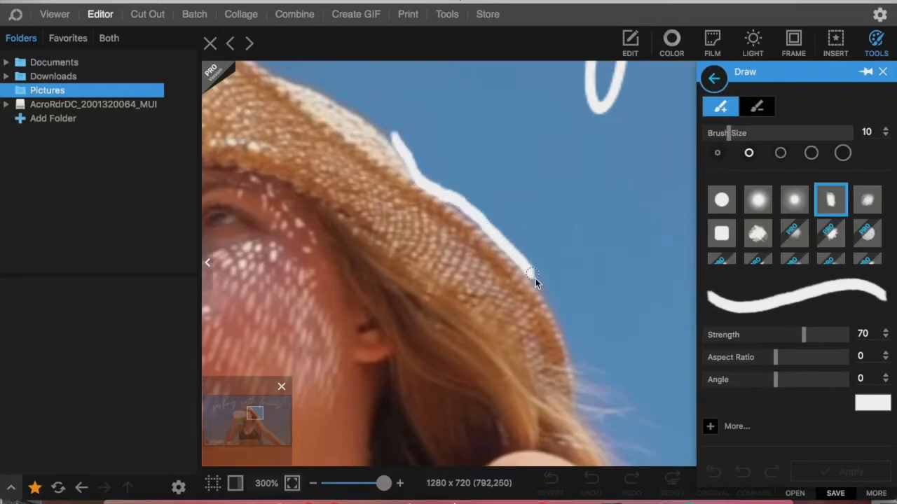
# Step: Continue the white outline along the shoulder, the outstretched arm and the hair and torso edge beneath it
pyautogui.scroll(-5, 578, 419)
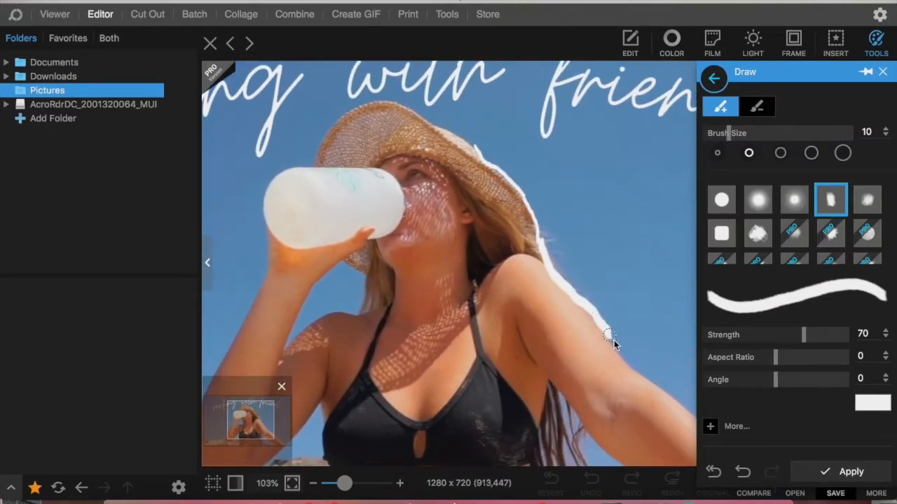
pyautogui.moveTo(634, 367); pyautogui.dragTo(693, 410)
pyautogui.hscroll(5, 694, 411)
pyautogui.moveTo(526, 342); pyautogui.dragTo(680, 461)
pyautogui.hscroll(1, 680, 461)
pyautogui.moveTo(357, 304)
pyautogui.mouseDown()
pyautogui.moveTo(521, 455)
pyautogui.moveTo(339, 459)
pyautogui.mouseUp()
# Step: Outline the hat's crown, the bottle and the raised arm in white, undoing and redrawing one misplaced stroke
pyautogui.hscroll(-7, 339, 458)
pyautogui.hscroll(-1, 358, 162)
pyautogui.moveTo(367, 279); pyautogui.dragTo(386, 254)
pyautogui.scroll(5, 386, 255)
pyautogui.moveTo(367, 199)
pyautogui.mouseDown()
pyautogui.moveTo(513, 169)
pyautogui.moveTo(610, 276)
pyautogui.mouseUp()
pyautogui.press('super+z')
pyautogui.moveTo(499, 163)
pyautogui.mouseDown()
pyautogui.moveTo(398, 157)
pyautogui.moveTo(334, 209)
pyautogui.moveTo(318, 297)
pyautogui.moveTo(260, 436)
pyautogui.mouseUp()
# Step: Complete the white outline around the raised arm and the lower torso
pyautogui.scroll(-4, 260, 436)
pyautogui.hscroll(-3, 260, 436)
pyautogui.moveTo(365, 333)
pyautogui.mouseDown()
pyautogui.moveTo(407, 401)
pyautogui.moveTo(495, 320)
pyautogui.moveTo(501, 470)
pyautogui.mouseUp()
pyautogui.hscroll(3, 410, 385)
pyautogui.hscroll(-2, 456, 437)
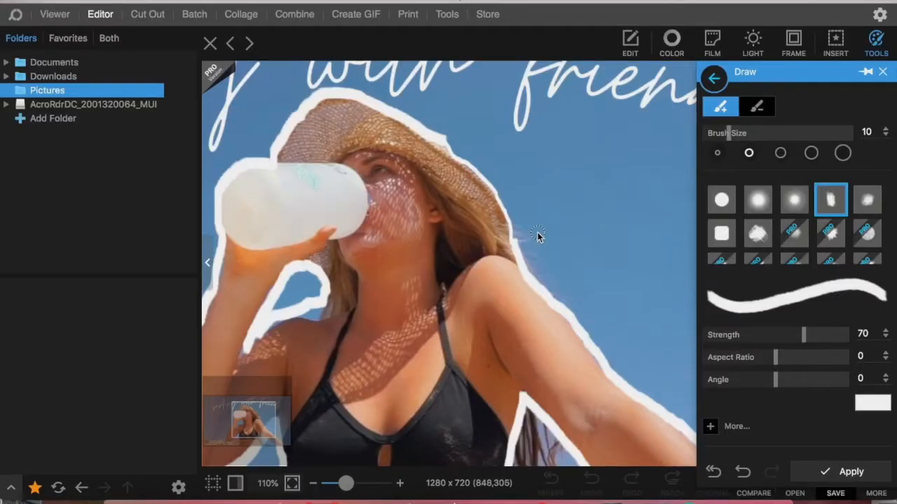
# Step: Draw three solid white teardrop shapes in the sky beside the hat and shoulder
pyautogui.moveTo(537, 232); pyautogui.dragTo(531, 176)
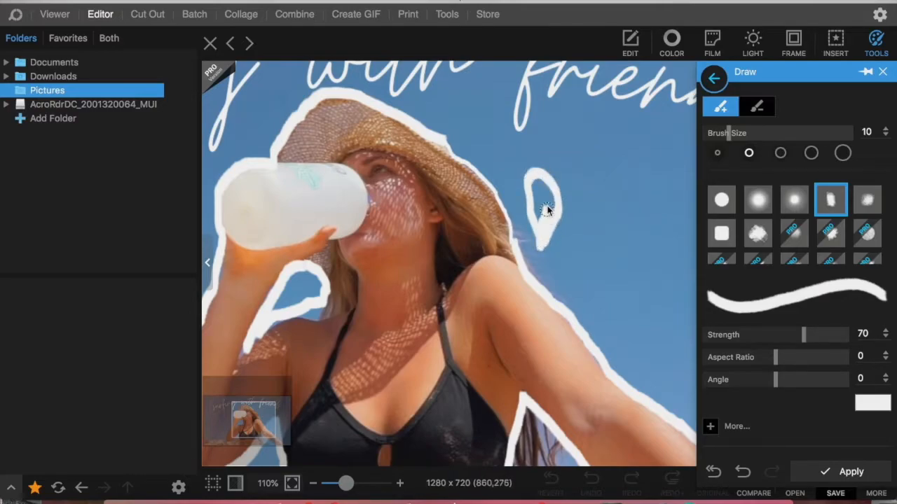
pyautogui.moveTo(537, 188); pyautogui.dragTo(543, 210)
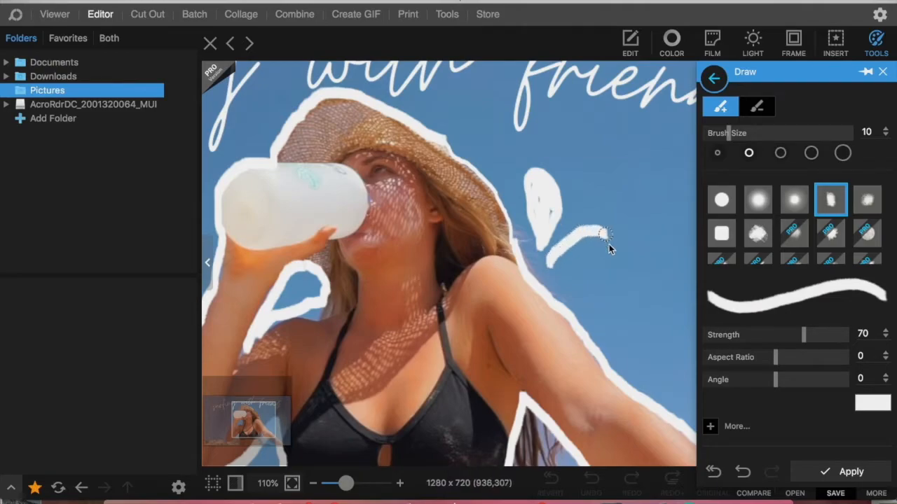
pyautogui.moveTo(582, 259)
pyautogui.mouseDown()
pyautogui.moveTo(592, 241)
pyautogui.moveTo(580, 276)
pyautogui.mouseUp()
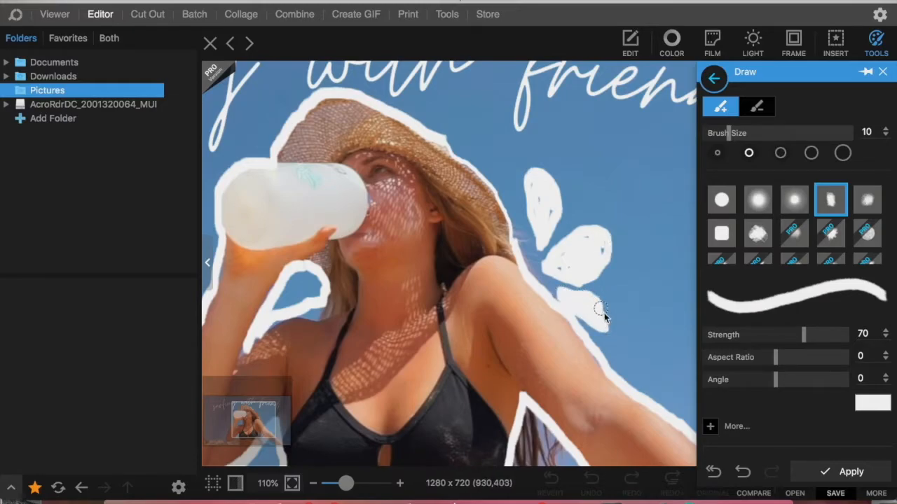
pyautogui.moveTo(611, 320); pyautogui.dragTo(595, 300)
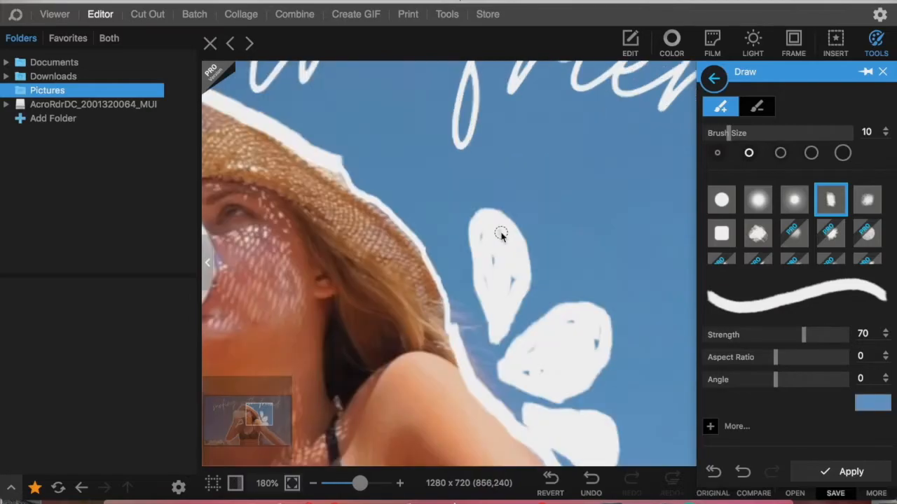
# Step: Add blue accent strokes inside the upper two white teardrops with the brush at size 10
pyautogui.moveTo(506, 249); pyautogui.dragTo(504, 287)
pyautogui.moveTo(575, 320)
pyautogui.mouseDown()
pyautogui.moveTo(596, 329)
pyautogui.moveTo(592, 356)
pyautogui.mouseUp()
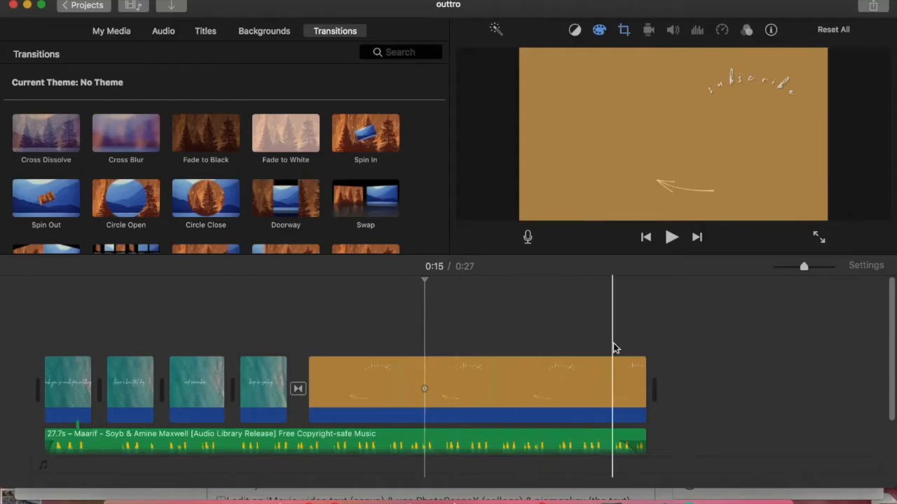
# Step: Switch to YouTube Studio and save the changes to the beach video's details
pyautogui.moveTo(203, 13); pyautogui.dragTo(267, 150)
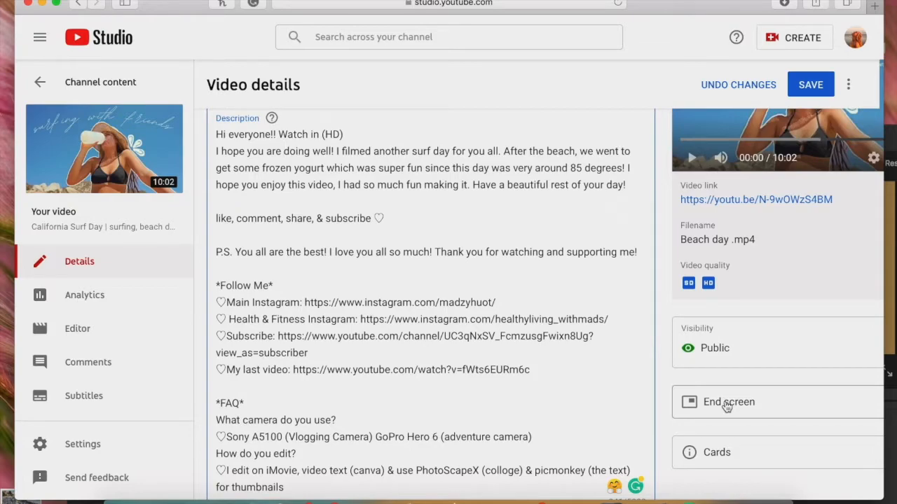
pyautogui.click(811, 85)
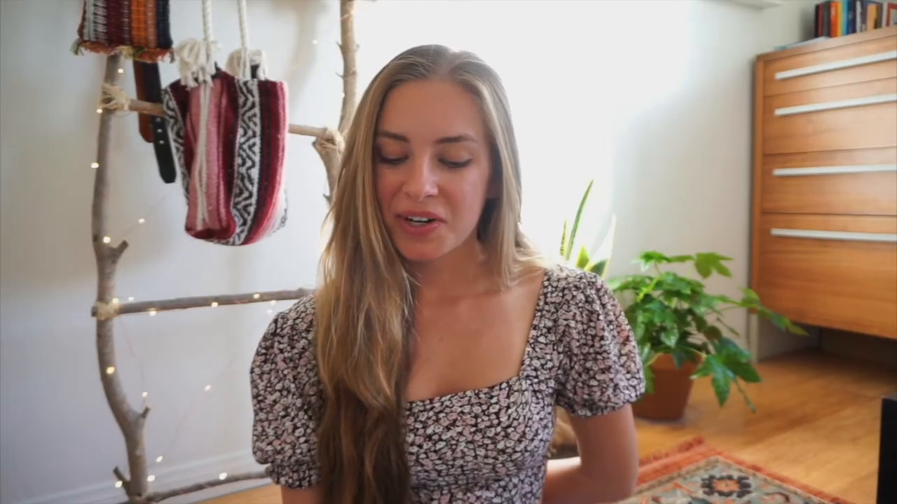